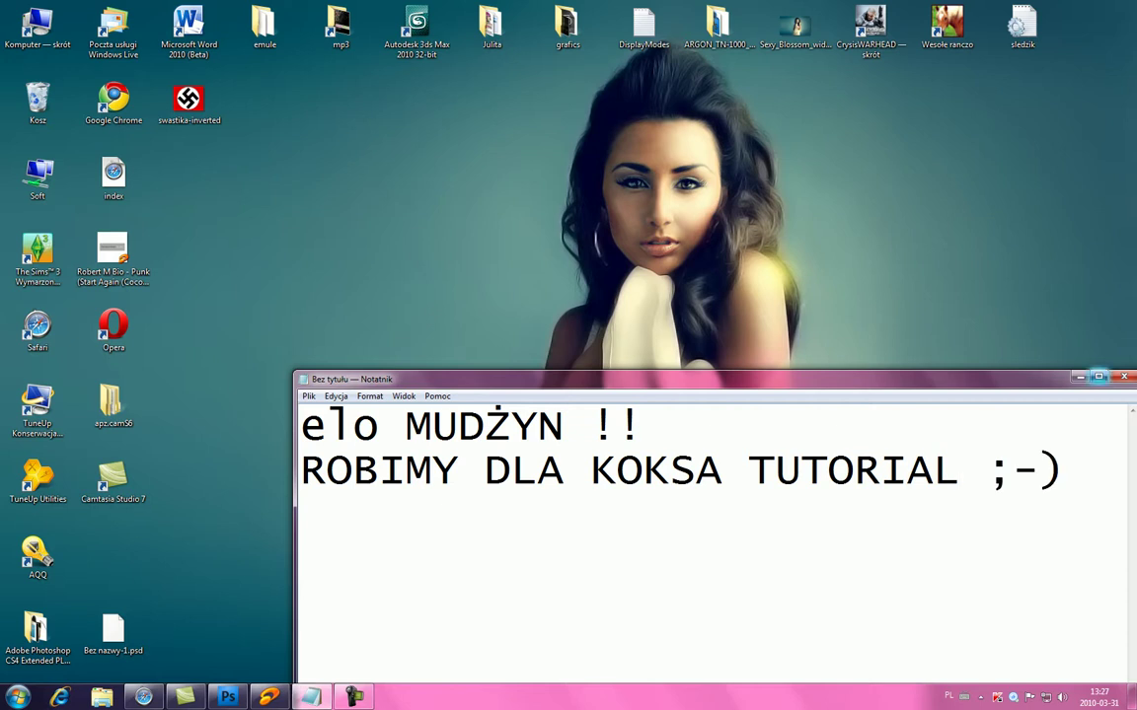
Switch from Notepad to Photoshop and draw a wide rounded rectangle with 5 px radius and the blue gradient style above the canvas middle
{"action": "left_click", "coordinate": [1080, 376]}
{"action": "left_click", "coordinate": [113, 258]}
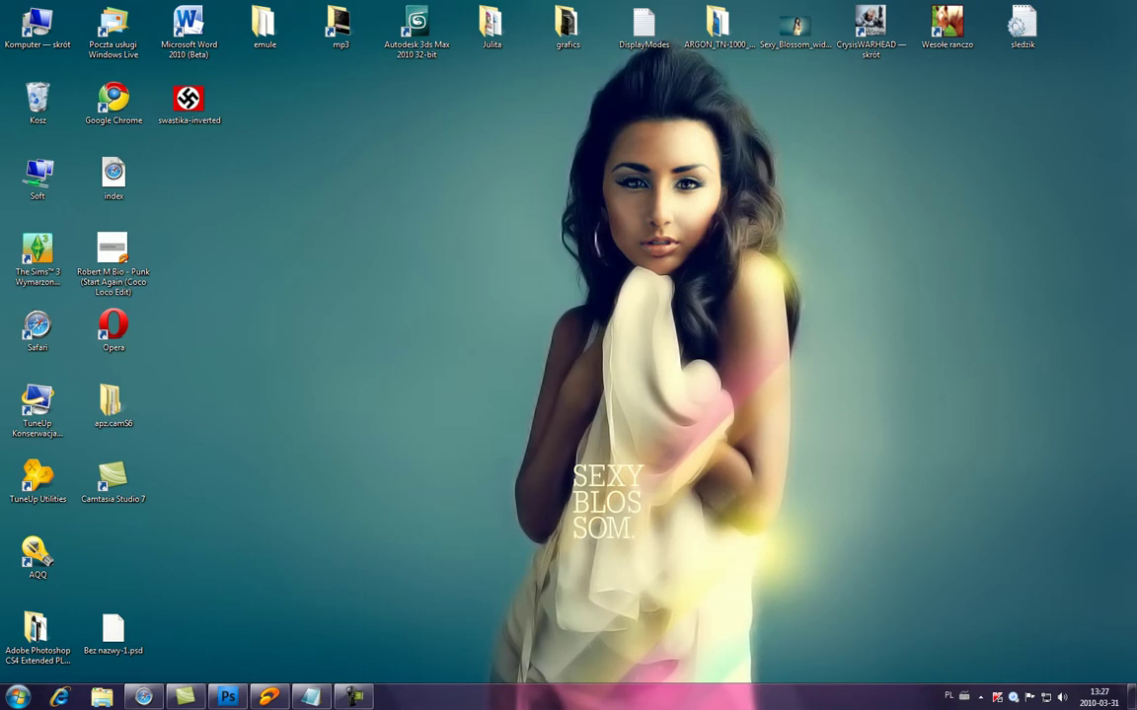
{"action": "left_click", "coordinate": [227, 698]}
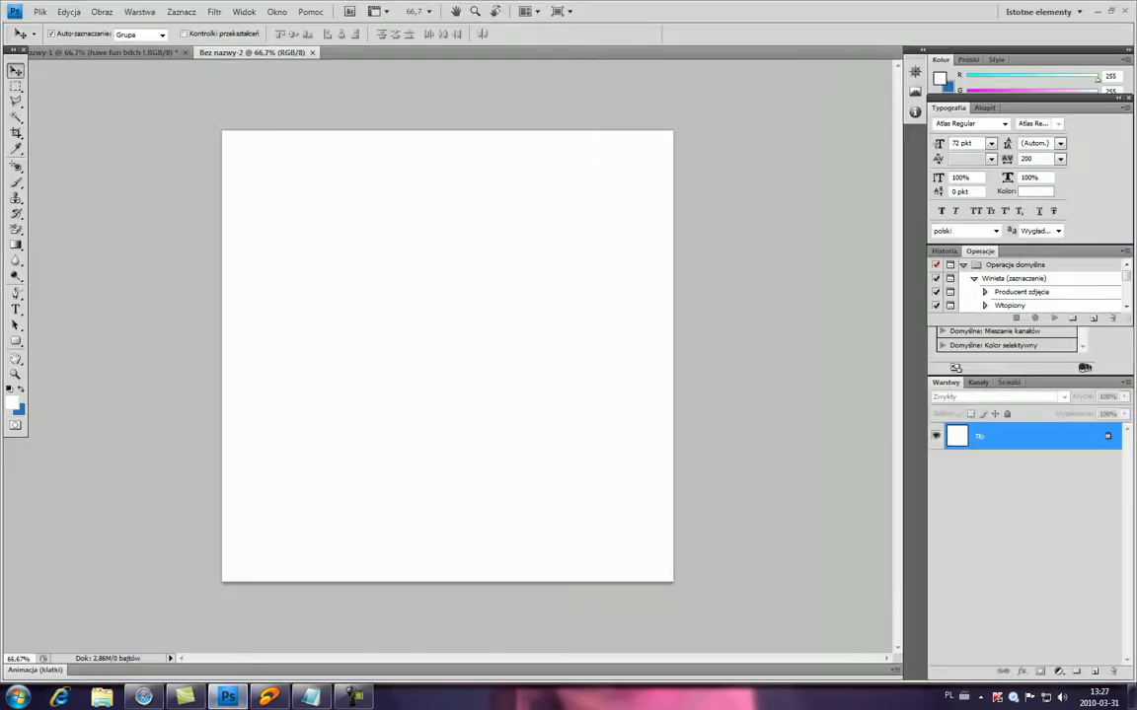
{"action": "left_click", "coordinate": [15, 340]}
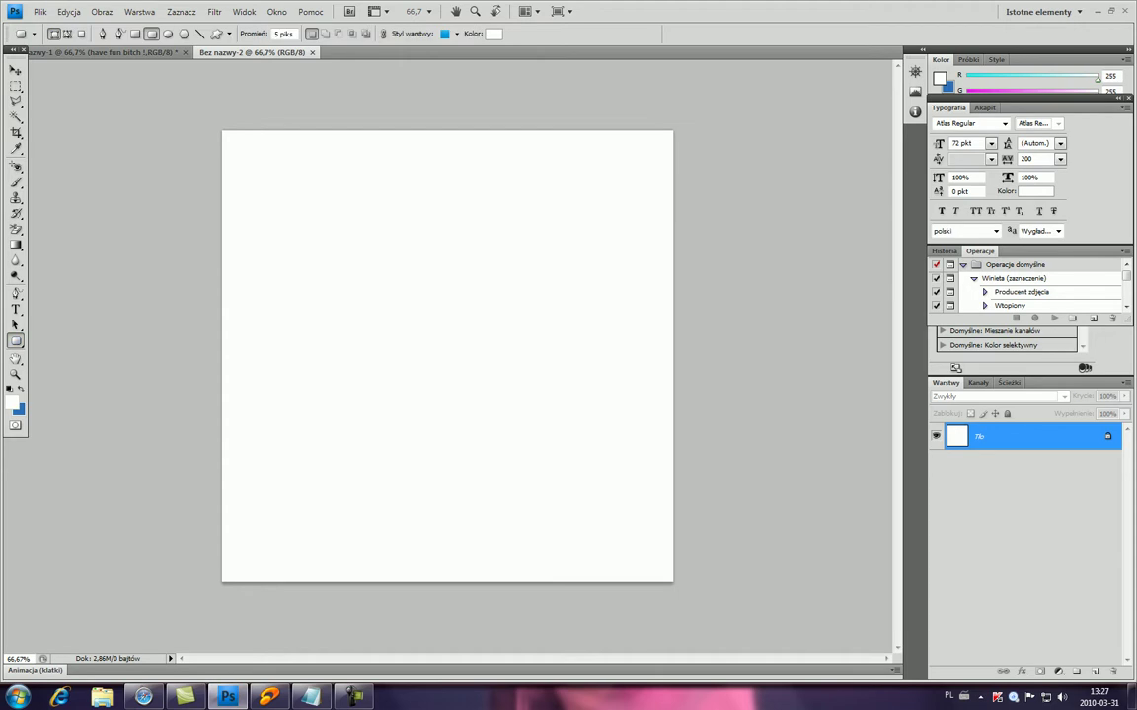
{"action": "left_click_drag", "start_coordinate": [252, 252], "coordinate": [620, 391]}
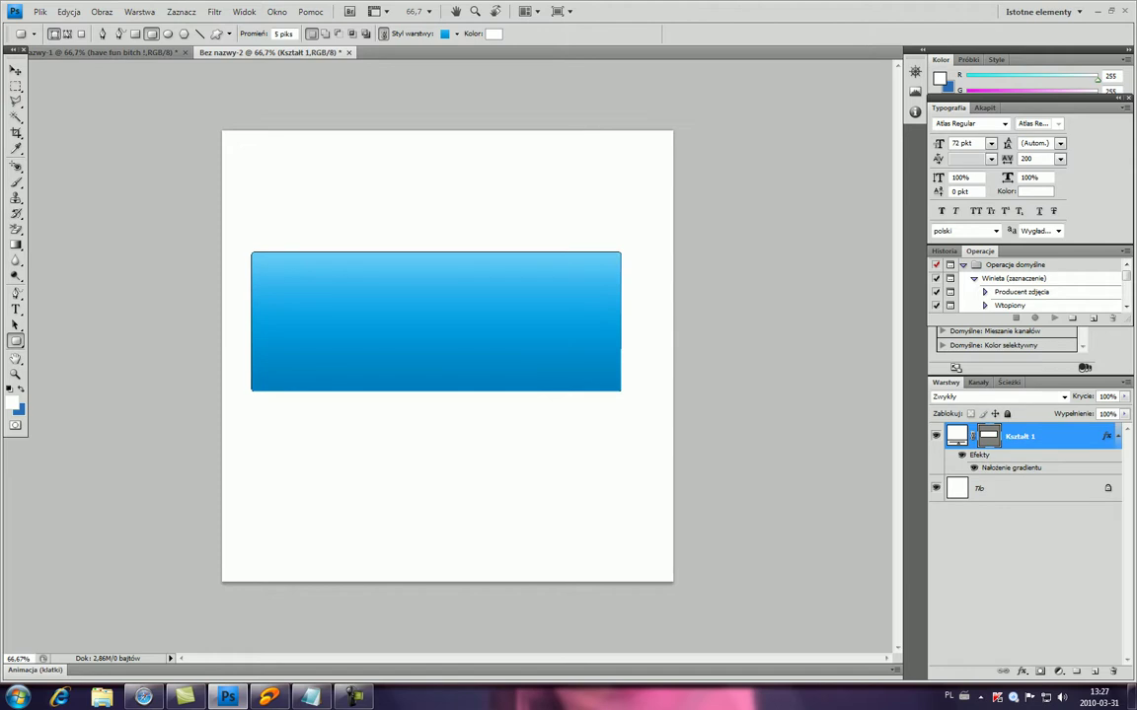
Switch to Notepad and add the line "DAJESZ CTRL" below the existing note
{"action": "left_click", "coordinate": [312, 696]}
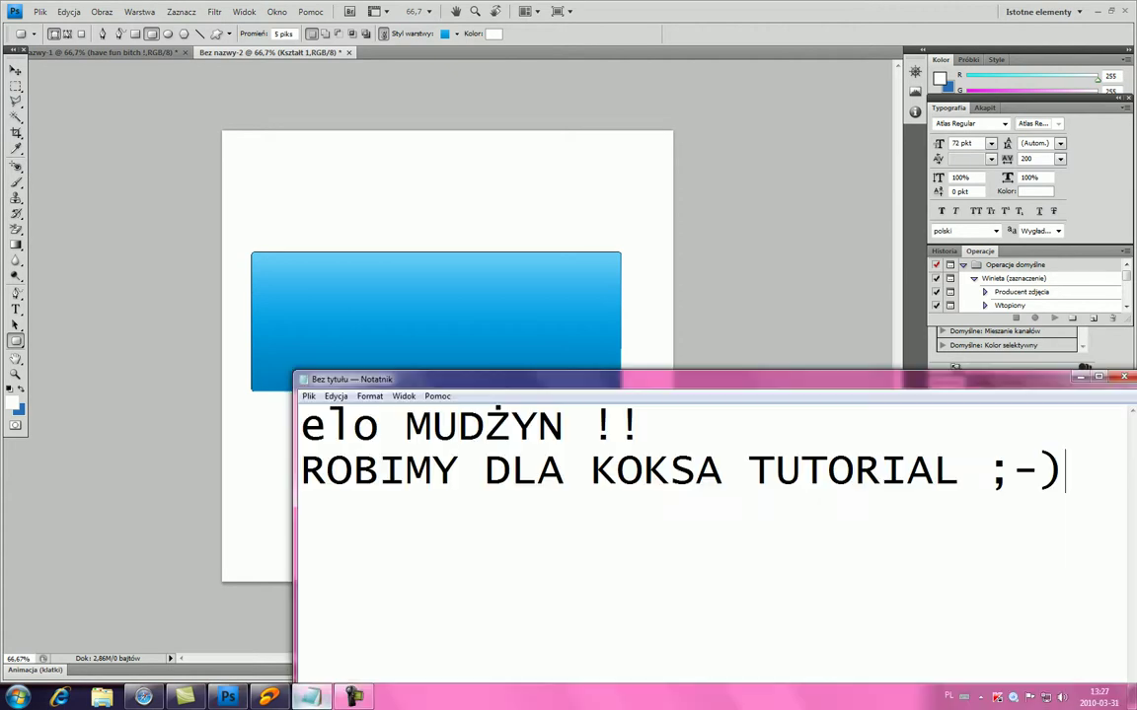
{"action": "key", "text": "Return"}
{"action": "type", "text": "DAJESZ CTRL"}
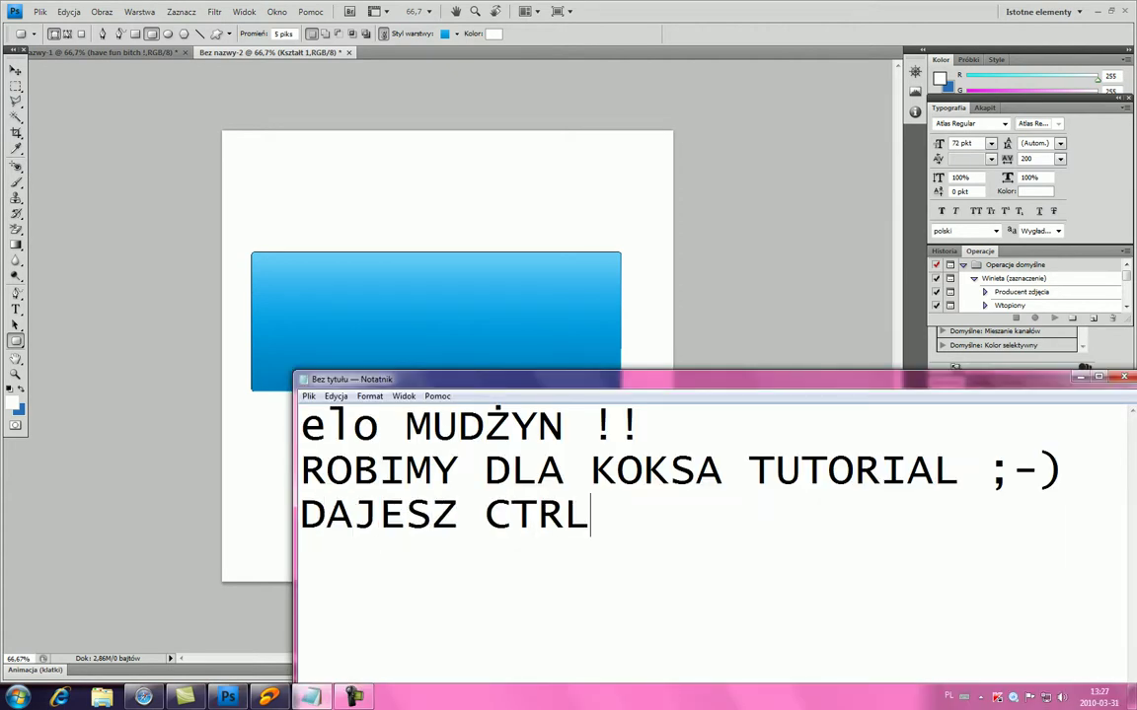
Return to Photoshop, load the blue rectangle's outline as a selection and activate the Rectangular Marquee tool
{"action": "key", "text": "alt+Tab"}
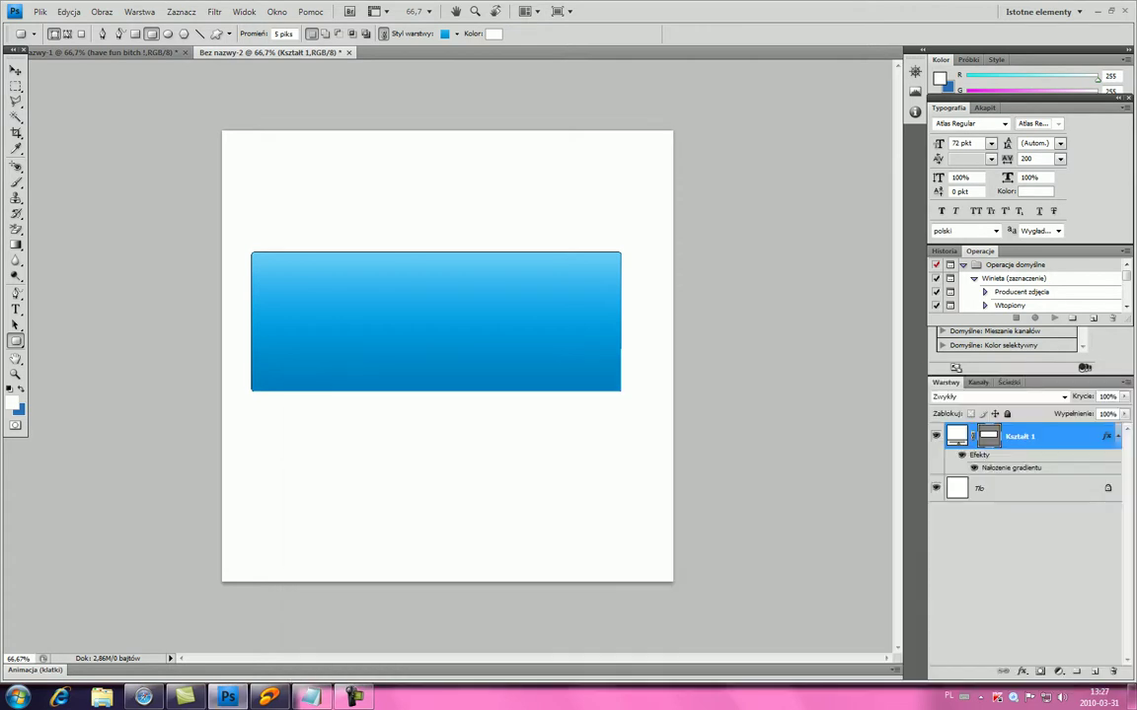
{"action": "key", "text": "ctrl+Return"}
{"action": "key", "text": "m"}
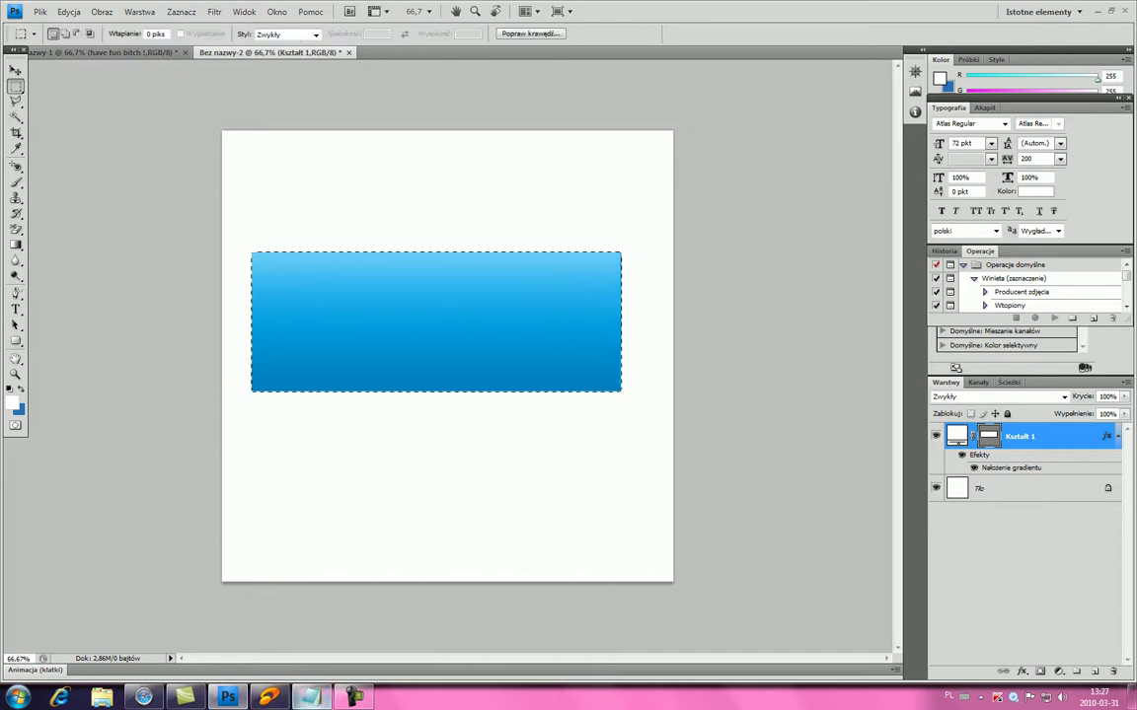
Switch to Notepad and add the line "TERAZ ALT" to the note
{"action": "key", "text": "alt+Tab"}
{"action": "key", "text": "Return"}
{"action": "type", "text": "TE"}
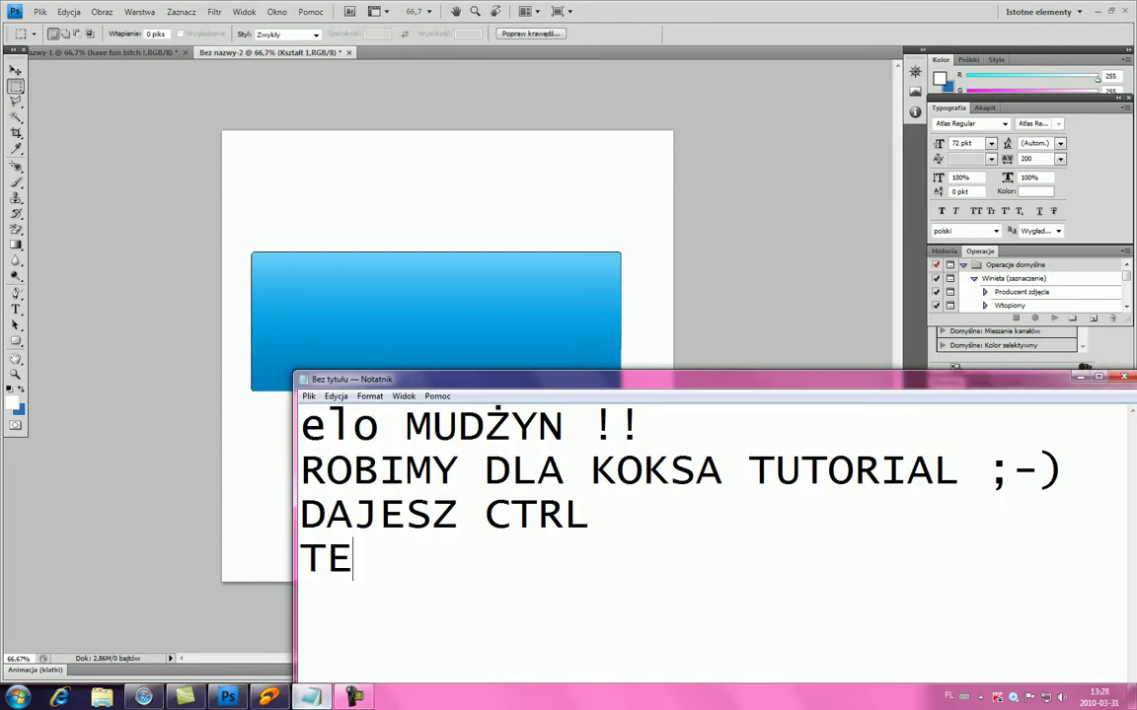
{"action": "type", "text": "RAZ ALT"}
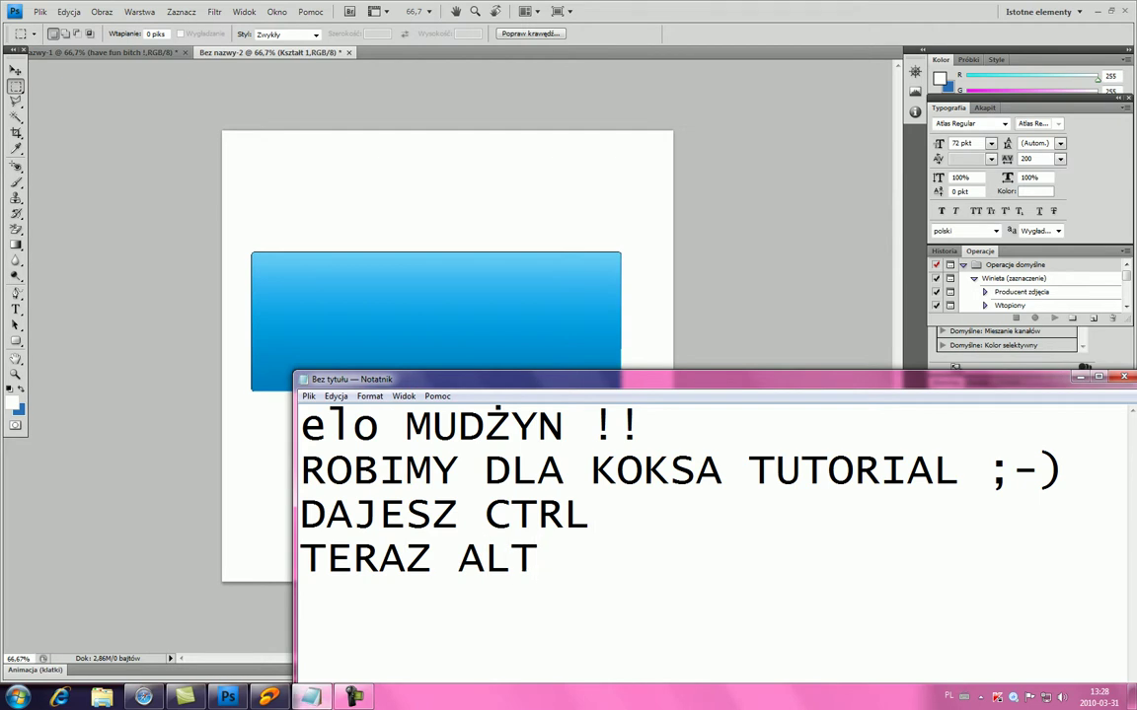
Return to Photoshop and subtract the lower part of the rectangle from the selection, keeping just under half its height selected
{"action": "key", "text": "alt+Tab"}
{"action": "left_click_drag", "start_coordinate": [229, 314], "coordinate": [659, 436]}
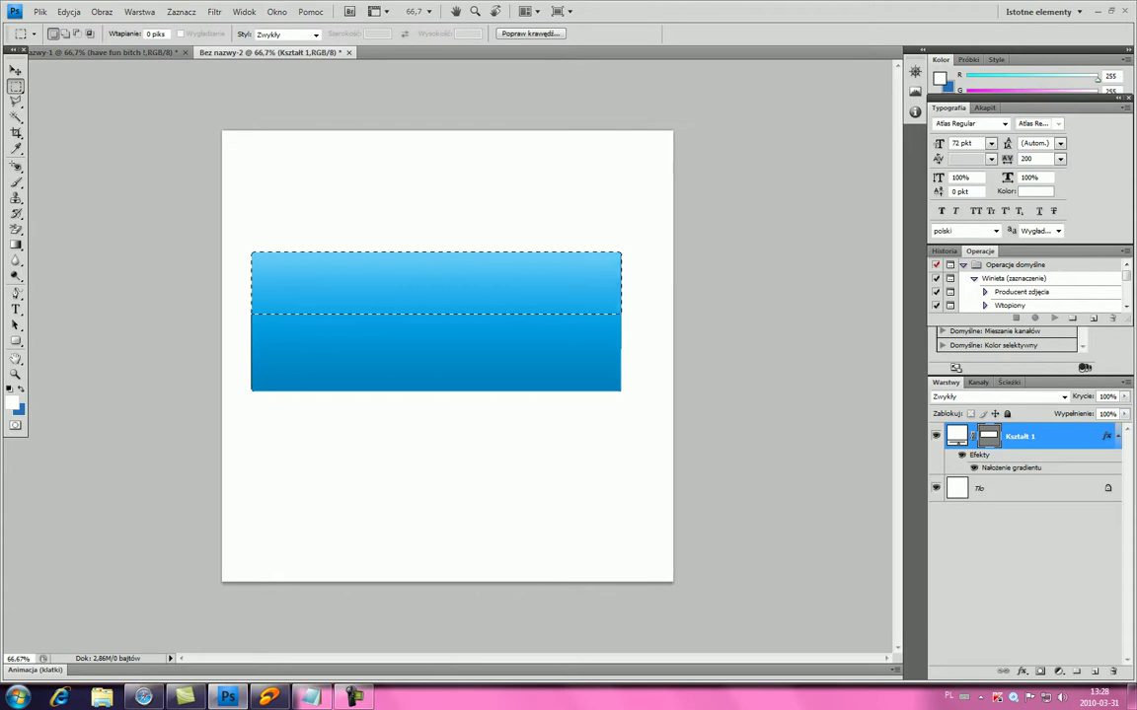
Switch to Notepad and add the line "CTRL+SHIFT+N" to the note
{"action": "key", "text": "alt+Tab"}
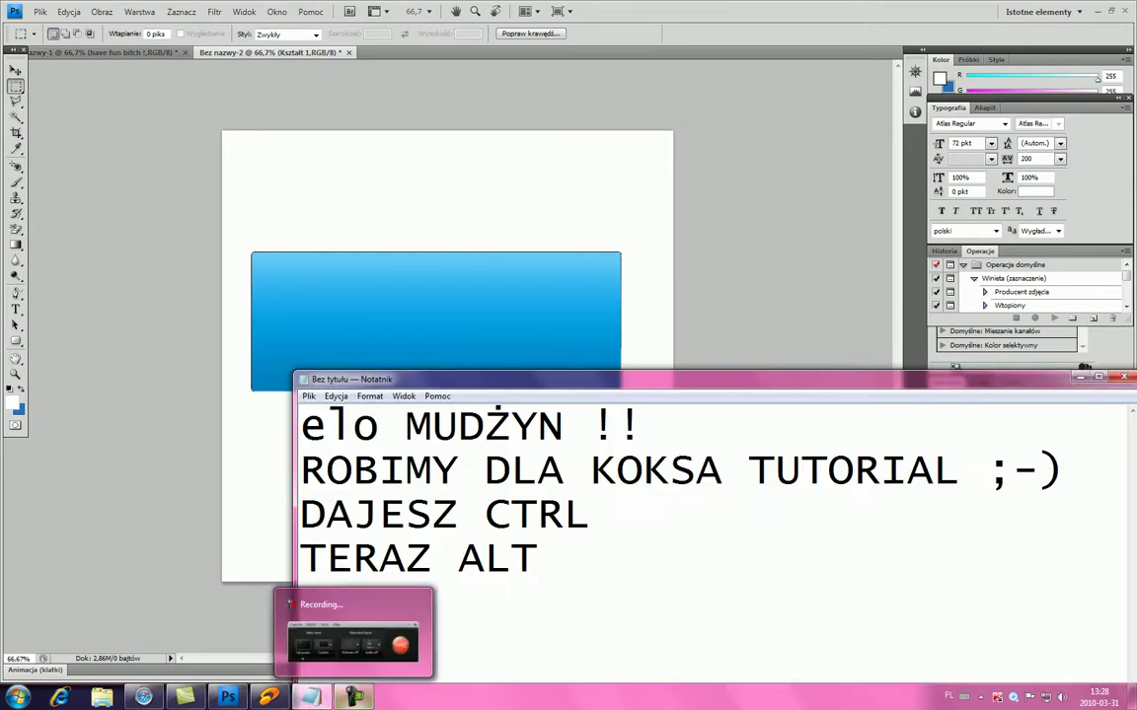
{"action": "type", "text": "CTRL"}
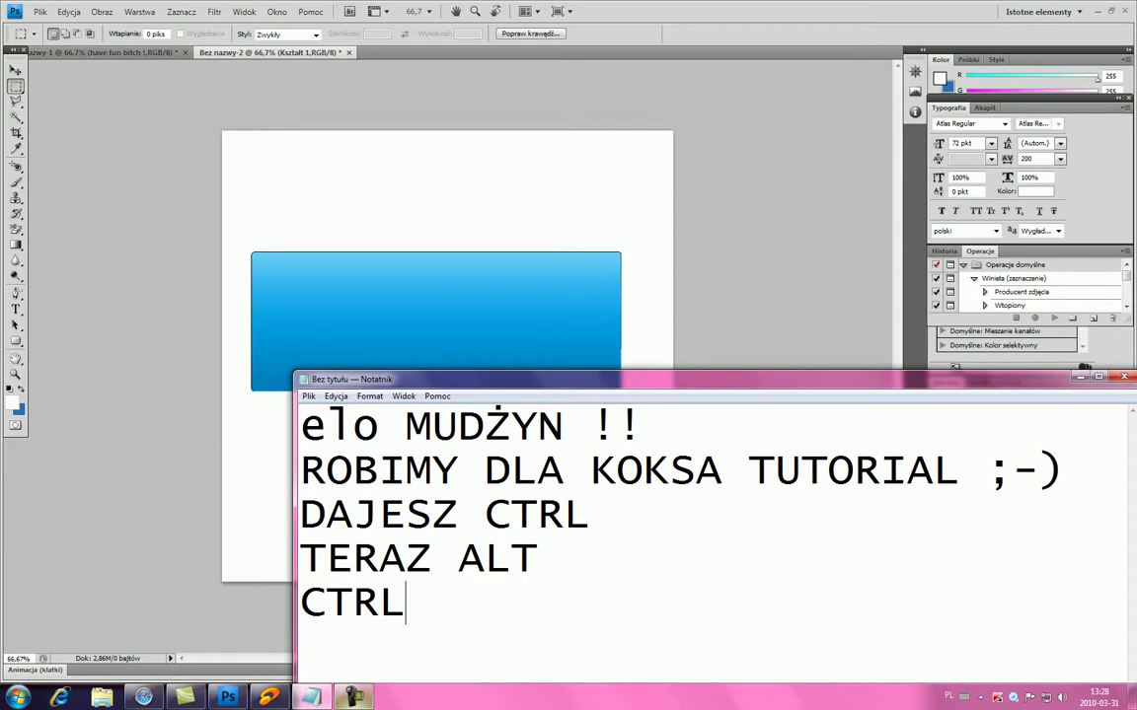
{"action": "type", "text": "+SHIFT"}
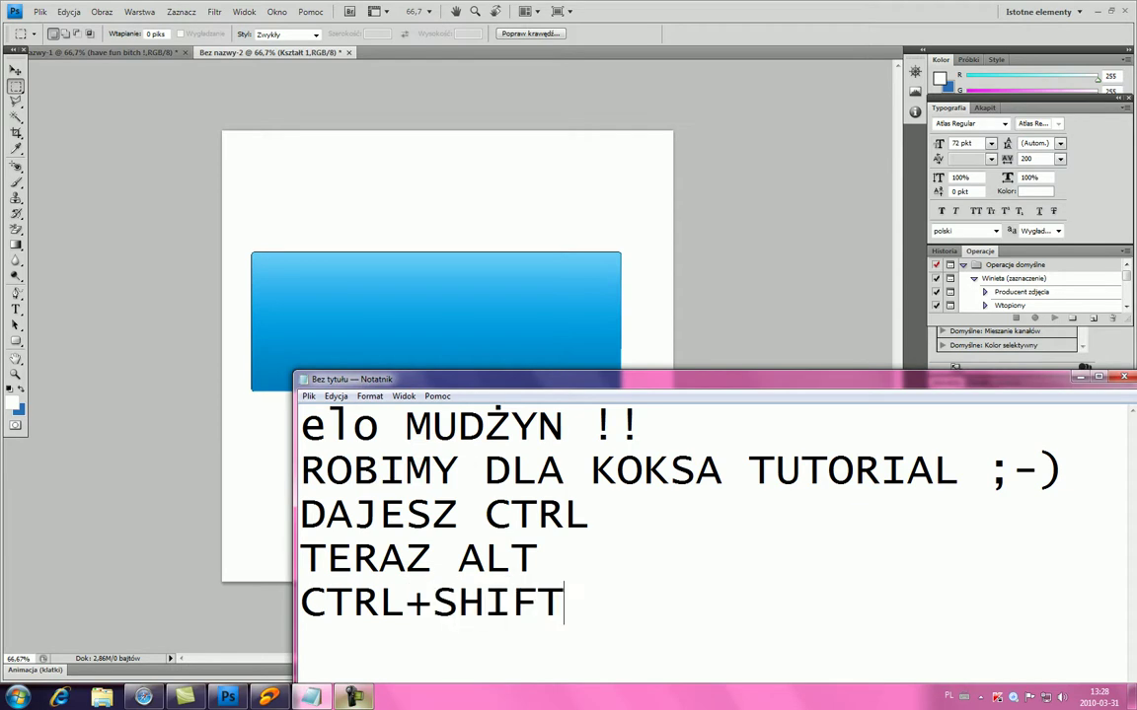
{"action": "type", "text": "+N"}
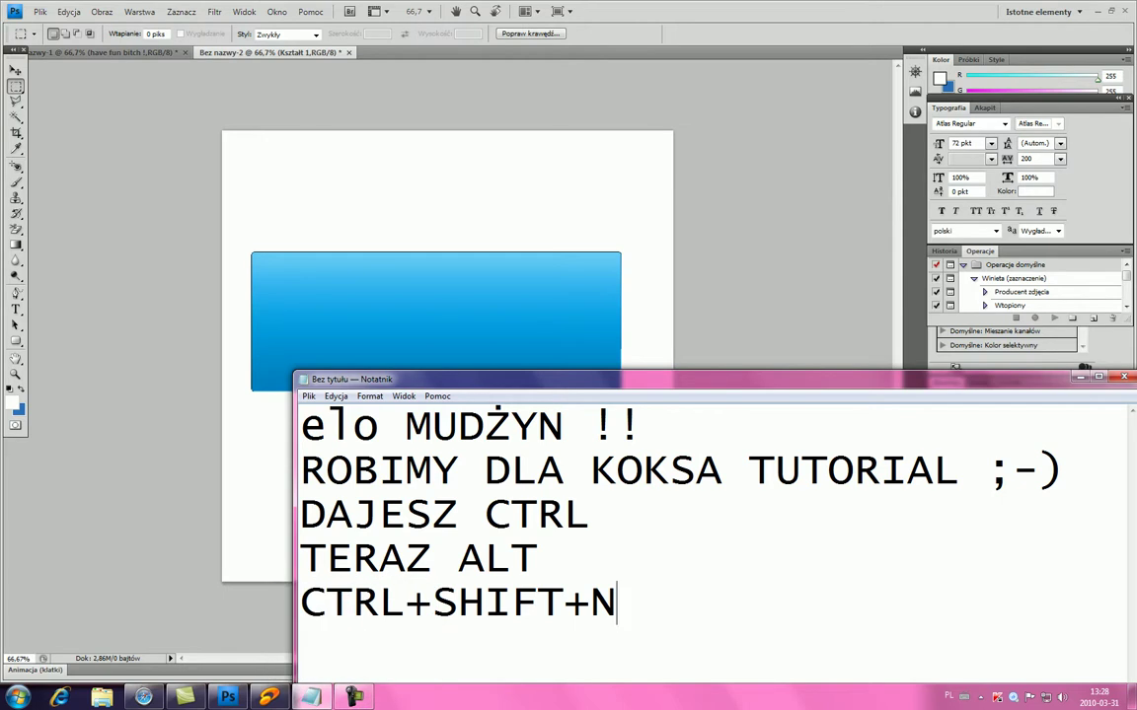
Return to Photoshop, create a new layer and fill the selected upper band with white using the Paint Bucket
{"action": "left_click", "coordinate": [312, 697]}
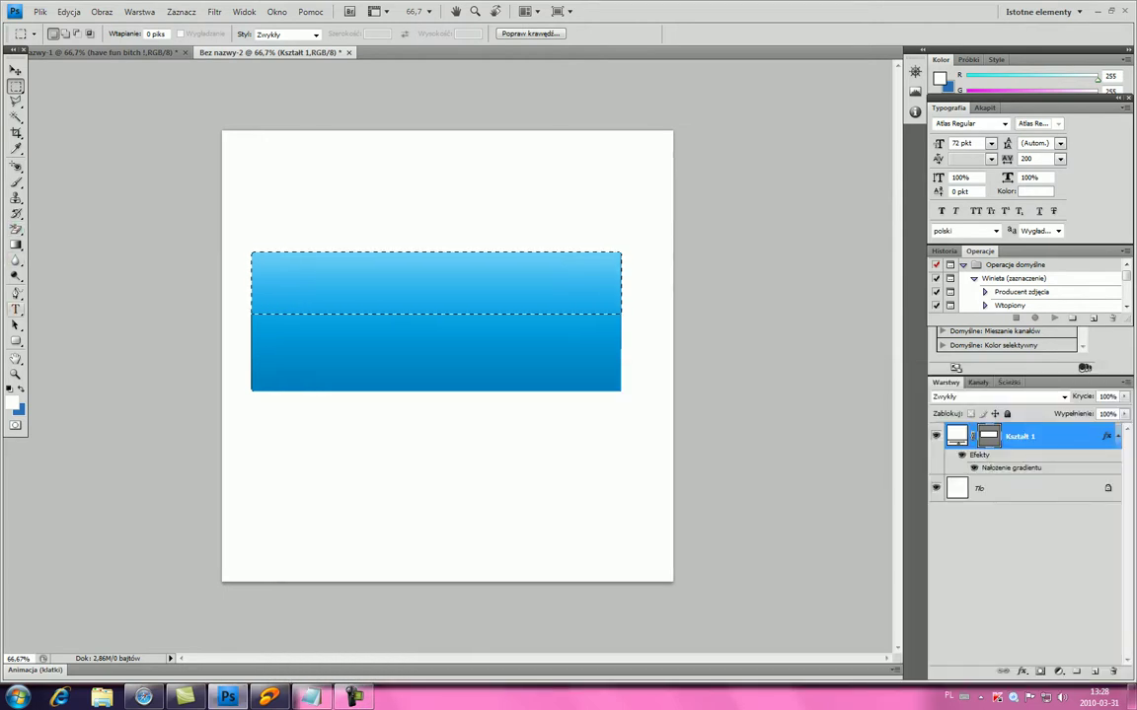
{"action": "left_click", "coordinate": [16, 244]}
{"action": "left_click", "coordinate": [75, 258]}
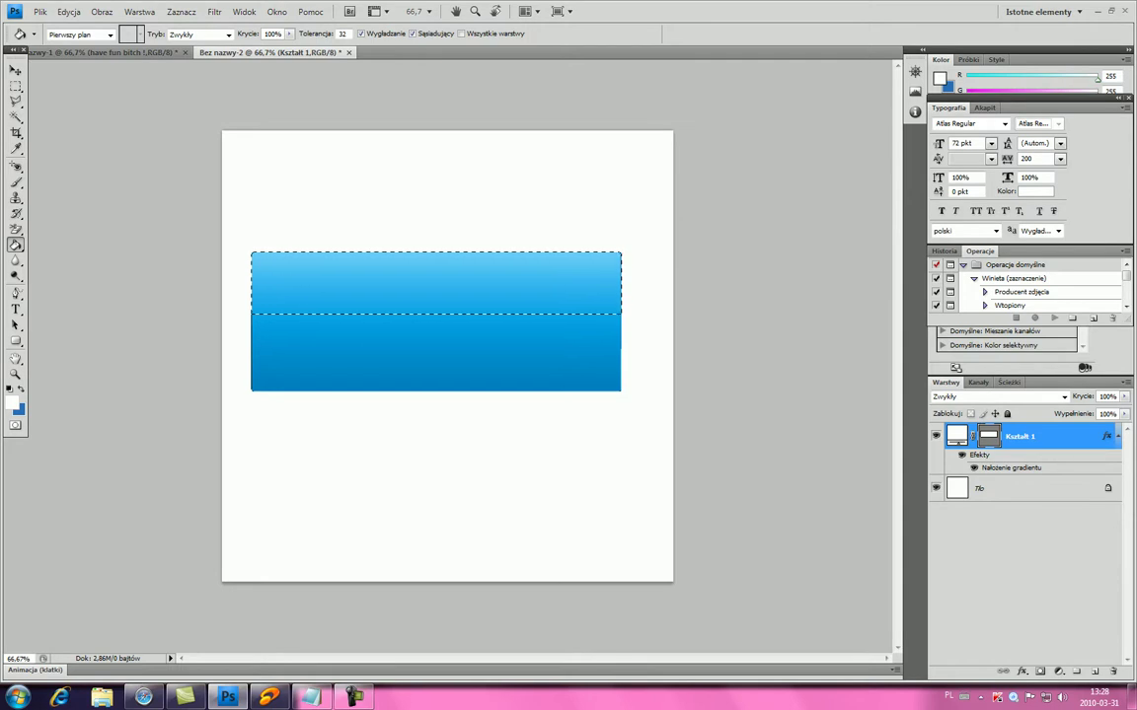
{"action": "key", "text": "ctrl+shift+n"}
{"action": "key", "text": "Return"}
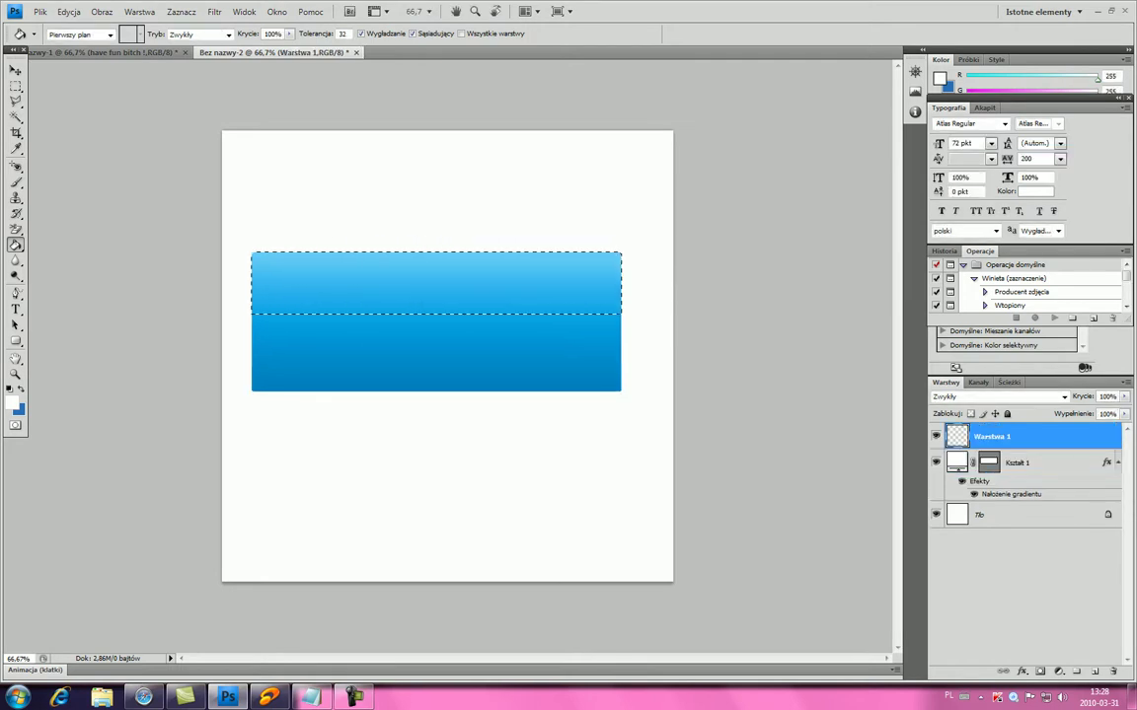
{"action": "left_click", "coordinate": [436, 283]}
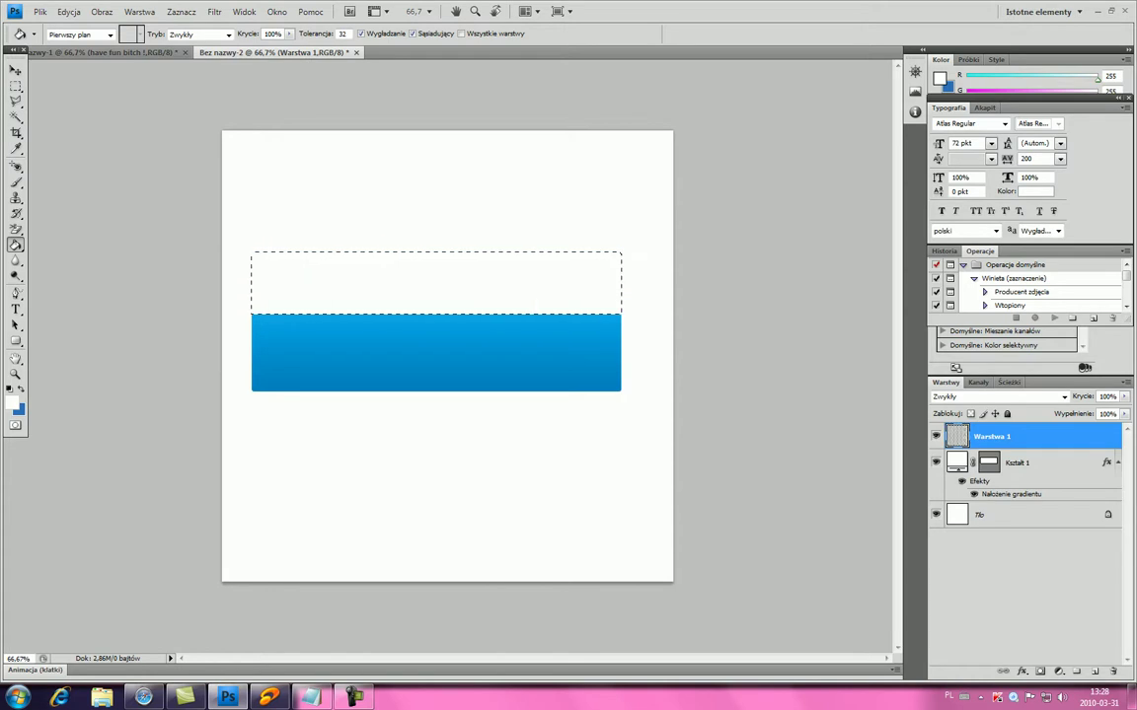
Lower the white highlight layer's opacity to 27% and clear the selection
{"action": "left_click_drag", "start_coordinate": [1124, 396], "coordinate": [1073, 409]}
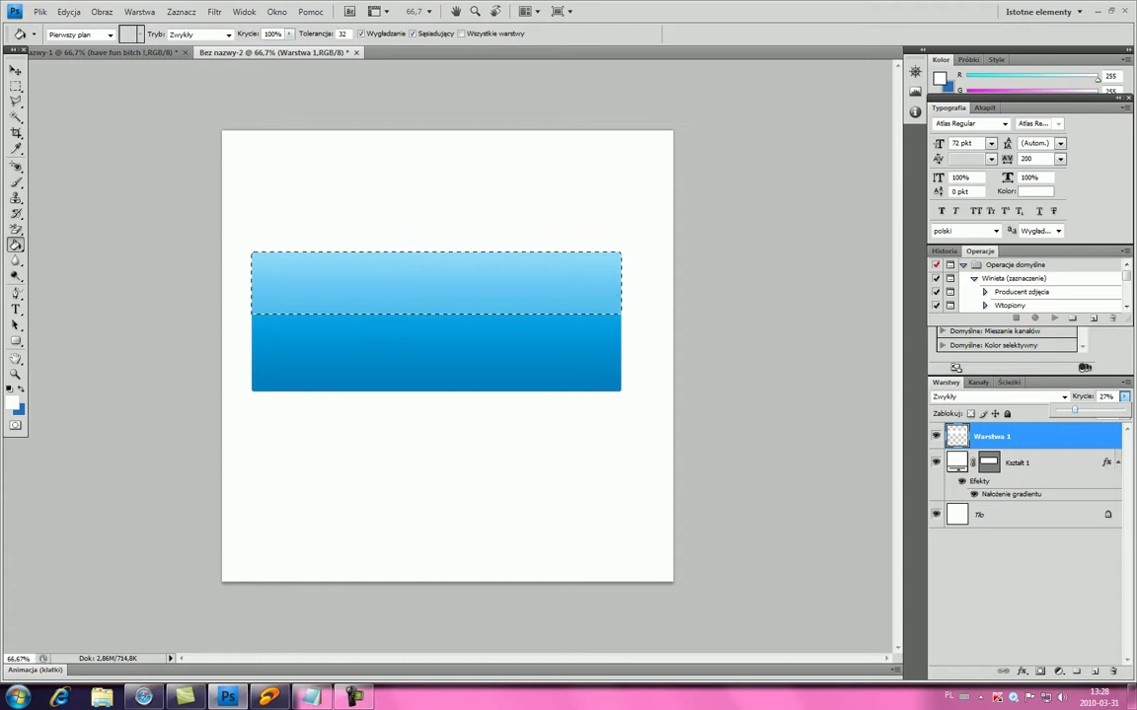
{"action": "left_click", "coordinate": [16, 118]}
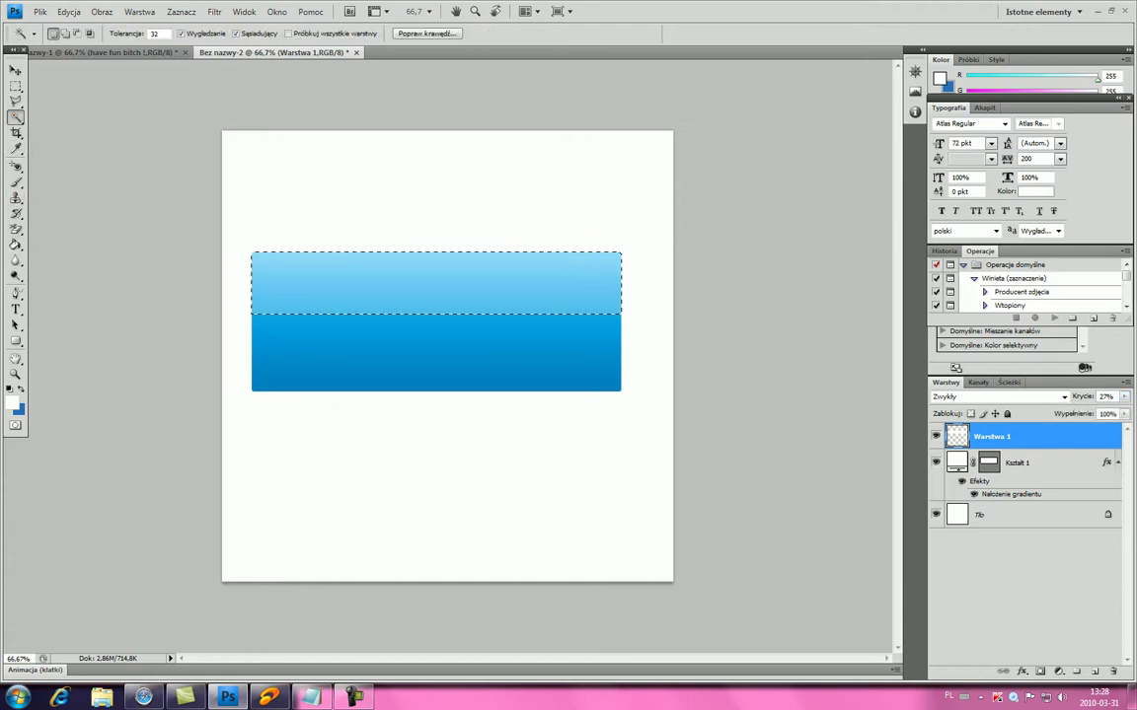
{"action": "key", "text": "ctrl+shift+i"}
{"action": "key", "text": "ctrl+d"}
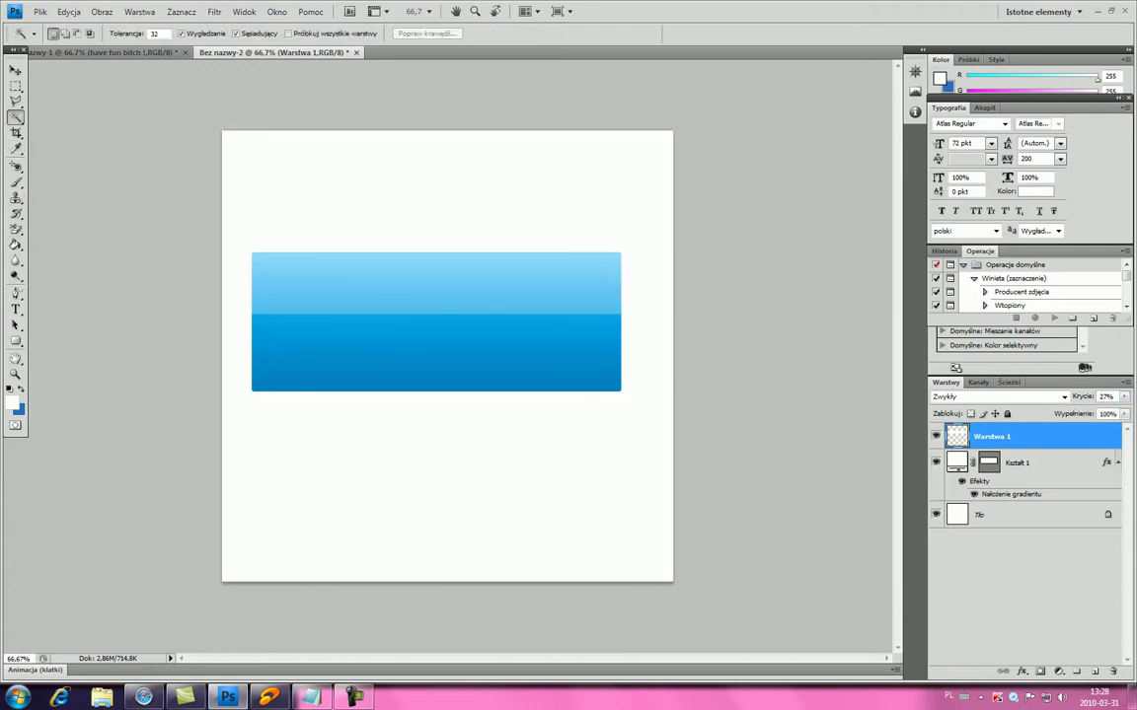
Open the layer style settings of the Kształt 1 shape layer and slightly reduce the gradient overlay's opacity
{"action": "double_click", "coordinate": [1066, 463]}
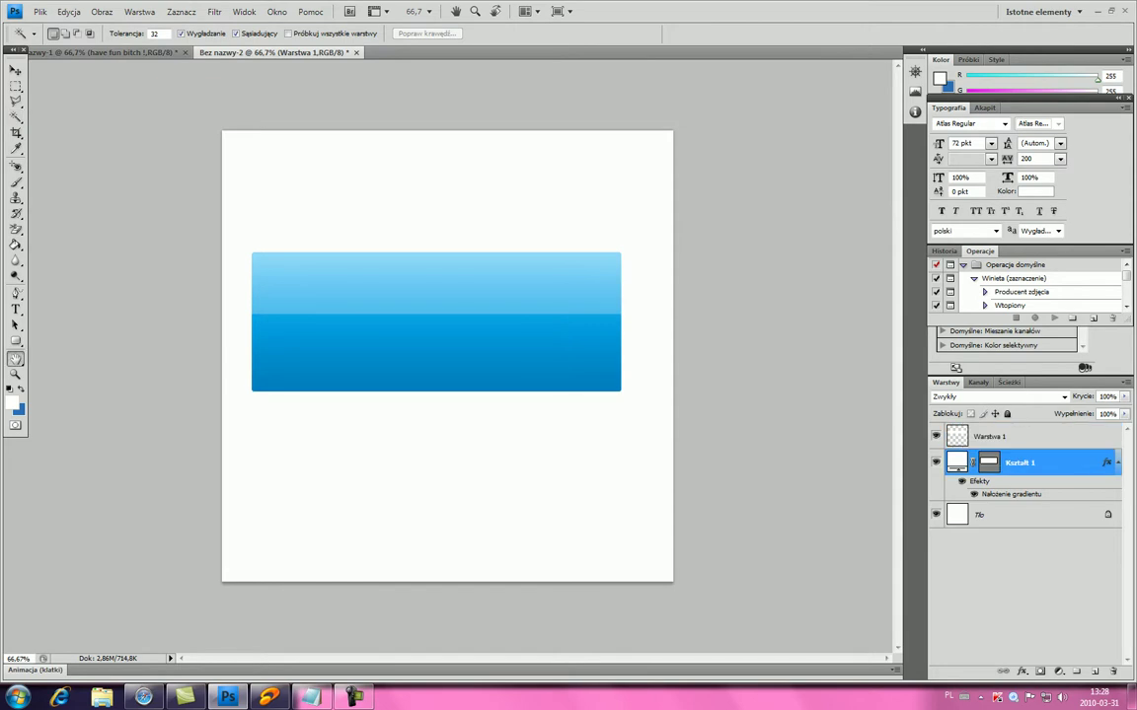
{"action": "left_click", "coordinate": [669, 557]}
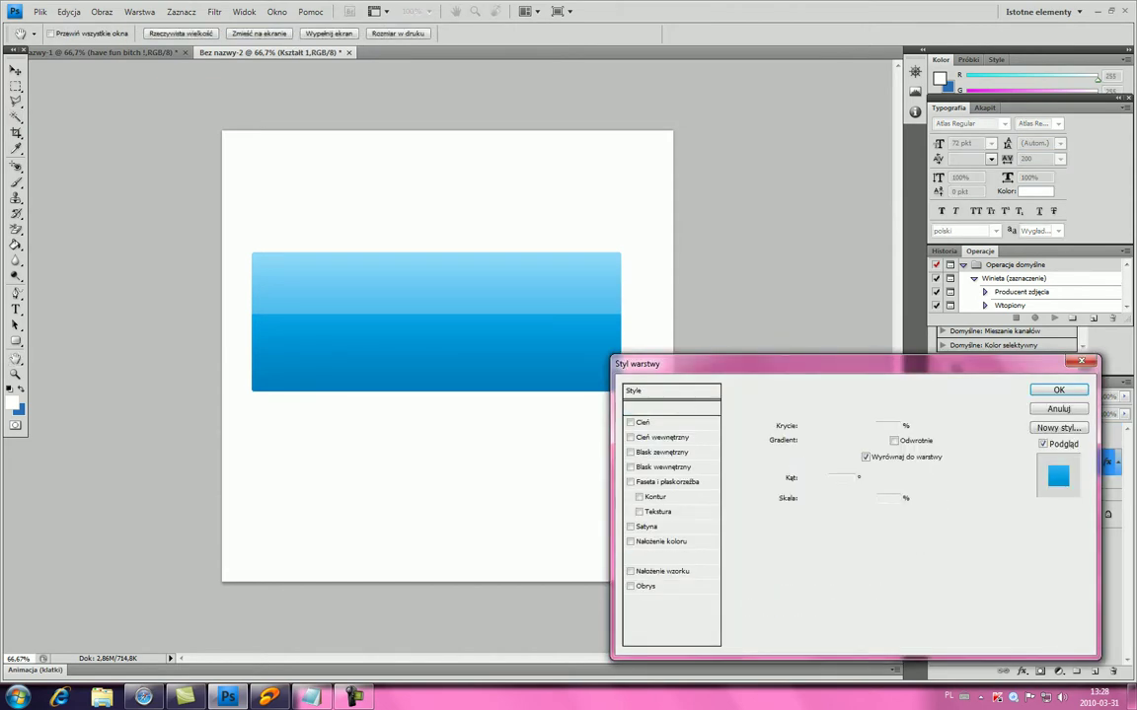
{"action": "left_click", "coordinate": [884, 426]}
{"action": "left_click_drag", "start_coordinate": [868, 427], "coordinate": [862, 428]}
Add a pattern overlay with the white-on-blue floral pattern and set the gradient overlay's opacity to about 96%
{"action": "left_click", "coordinate": [666, 571]}
{"action": "left_click", "coordinate": [846, 456]}
{"action": "left_click", "coordinate": [824, 553]}
{"action": "left_click", "coordinate": [781, 531]}
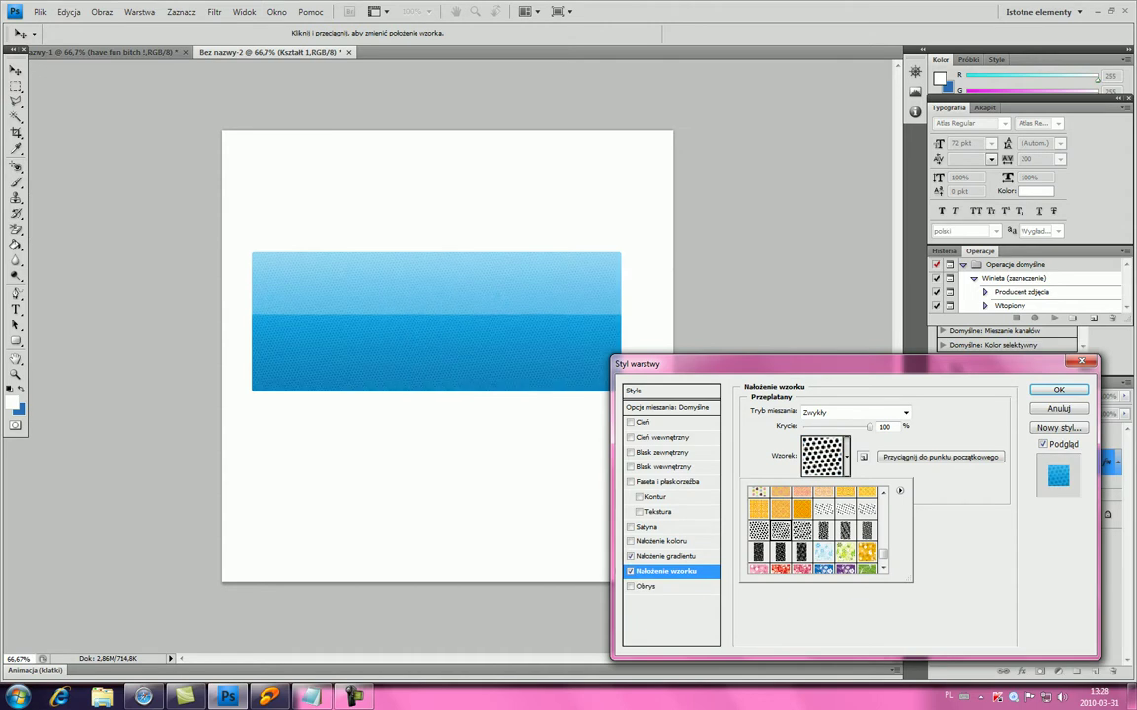
{"action": "scroll", "coordinate": [817, 530], "scroll_direction": "up", "scroll_amount": 1}
{"action": "left_click", "coordinate": [823, 492]}
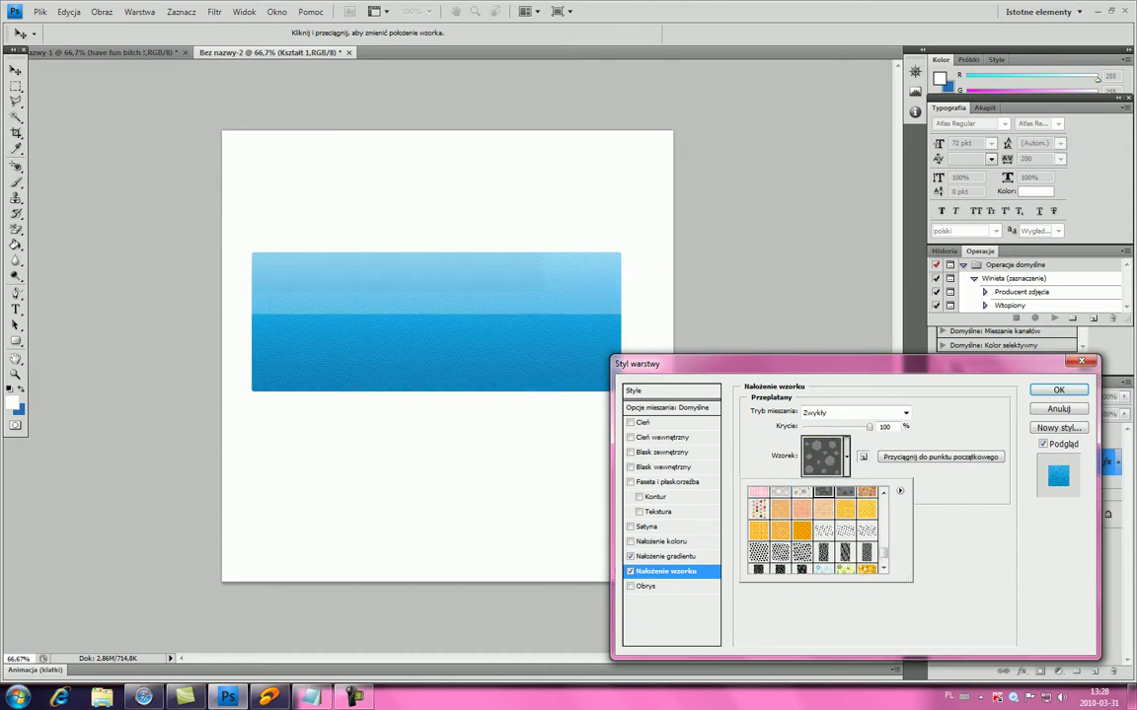
{"action": "scroll", "coordinate": [817, 530], "scroll_direction": "up", "scroll_amount": 4}
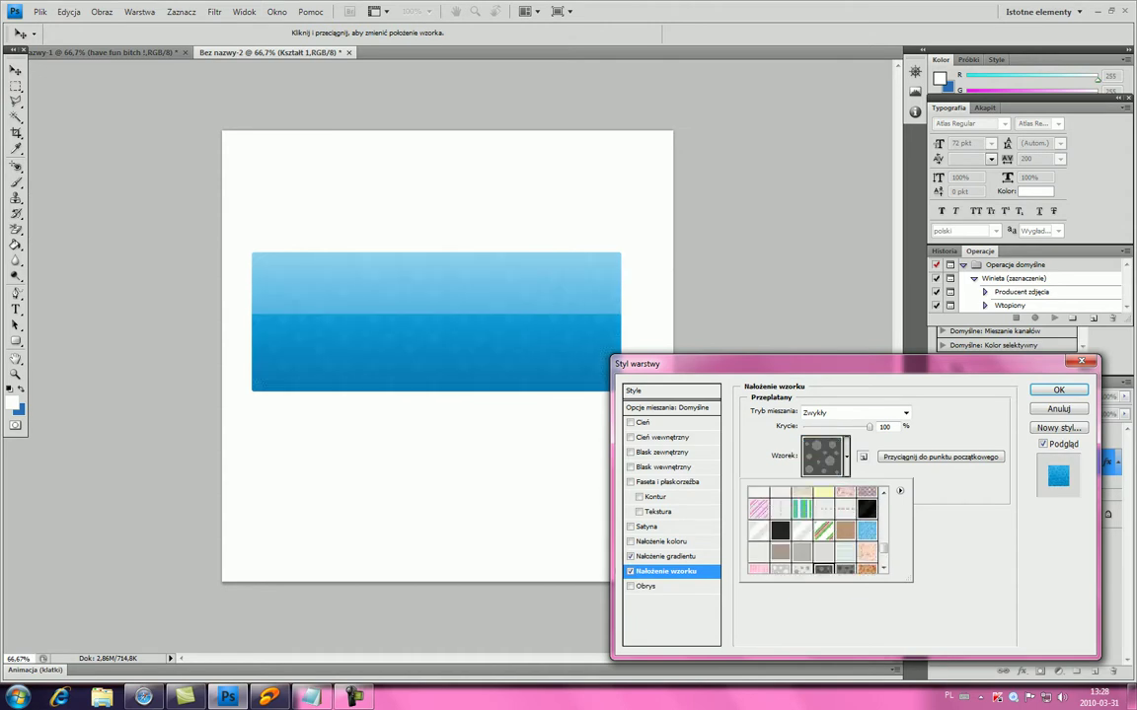
{"action": "left_click", "coordinate": [823, 530]}
{"action": "scroll", "coordinate": [817, 530], "scroll_direction": "down", "scroll_amount": 5}
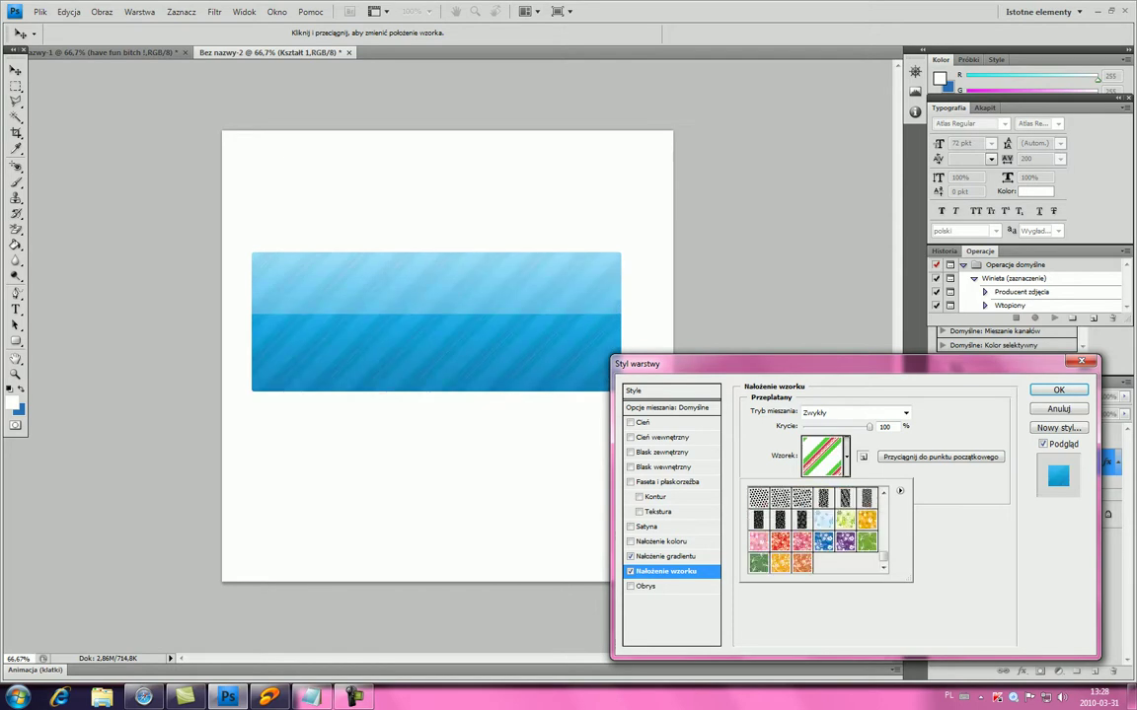
{"action": "left_click", "coordinate": [823, 541]}
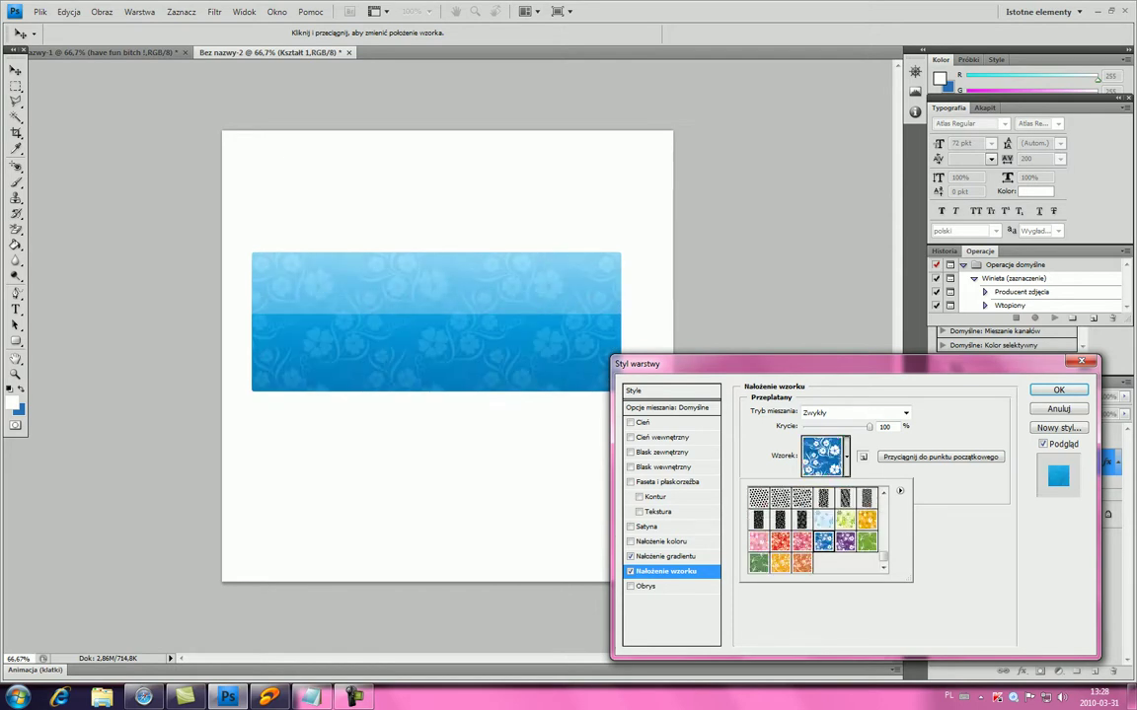
{"action": "mouse_move", "coordinate": [870, 428]}
{"action": "left_mouse_down"}
{"action": "mouse_move", "coordinate": [855, 427]}
{"action": "mouse_move", "coordinate": [864, 427]}
{"action": "left_mouse_up"}
{"action": "left_click", "coordinate": [669, 556]}
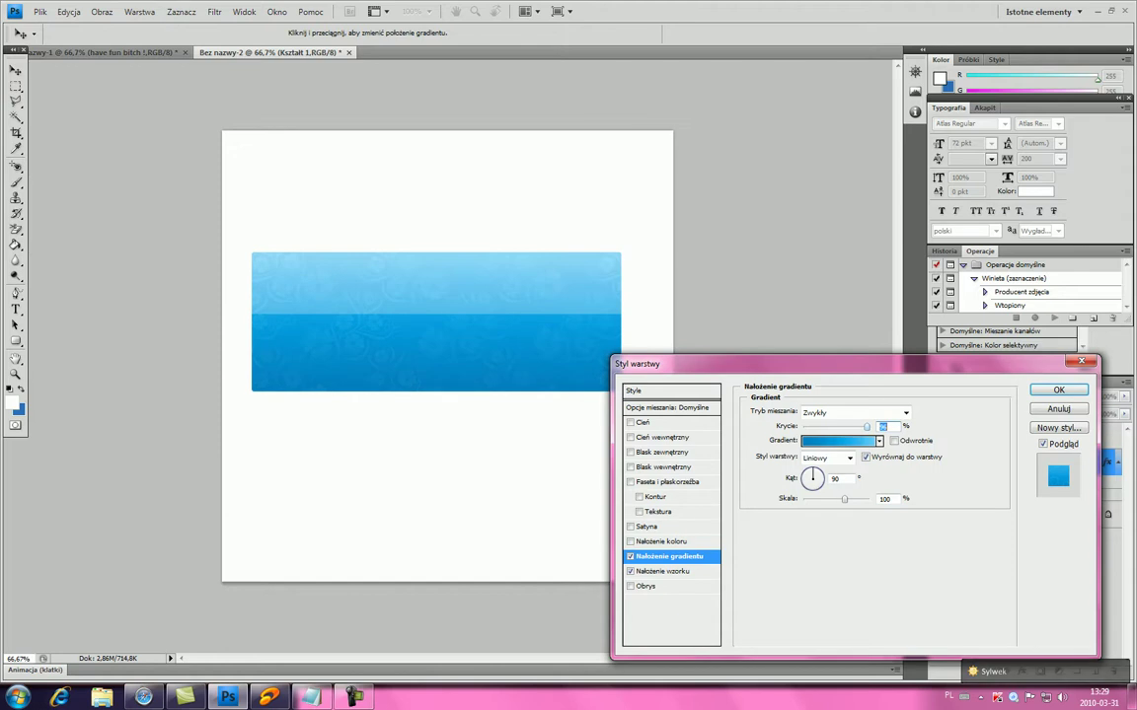
Add an inner shadow about 49 px in size with reduced opacity and apply the layer style
{"action": "left_click", "coordinate": [663, 438]}
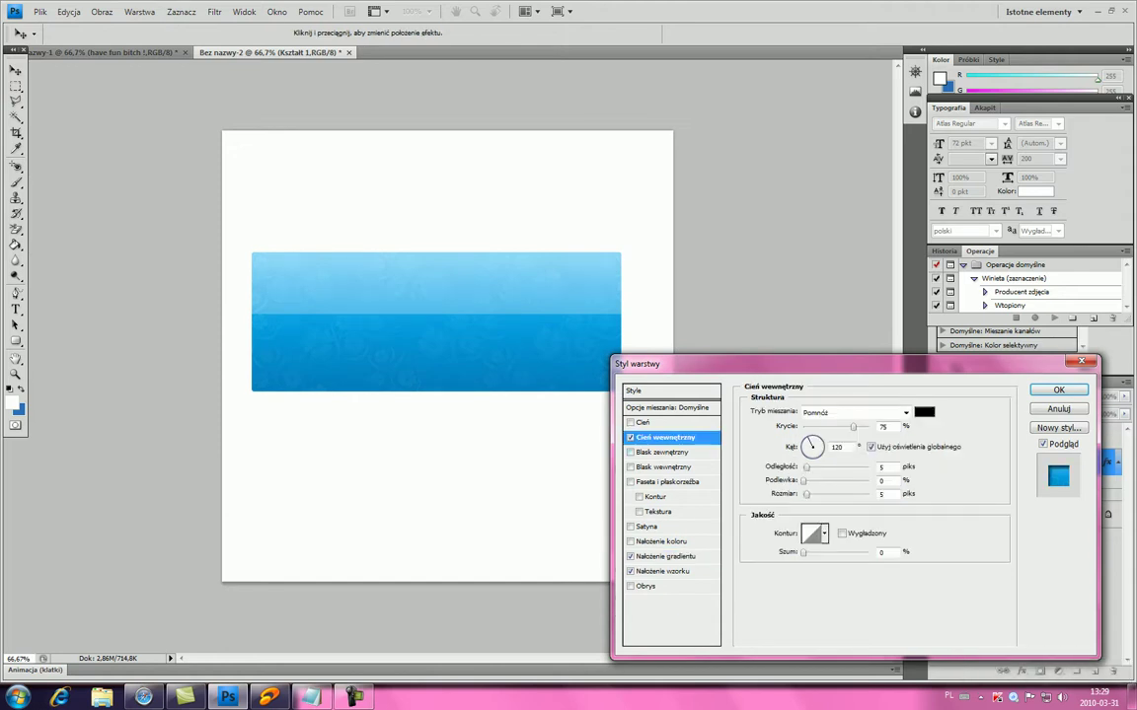
{"action": "left_click_drag", "start_coordinate": [806, 495], "coordinate": [819, 494]}
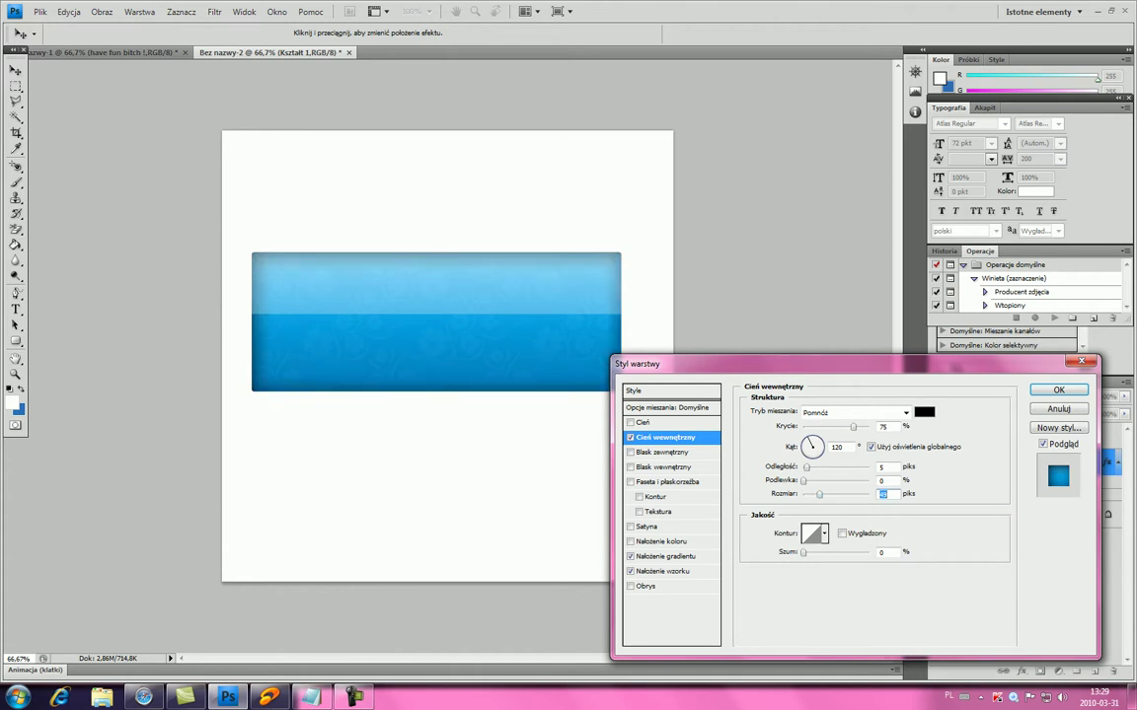
{"action": "left_click_drag", "start_coordinate": [853, 427], "coordinate": [849, 427]}
{"action": "key", "text": "shift+Down"}
{"action": "key", "text": "Return"}
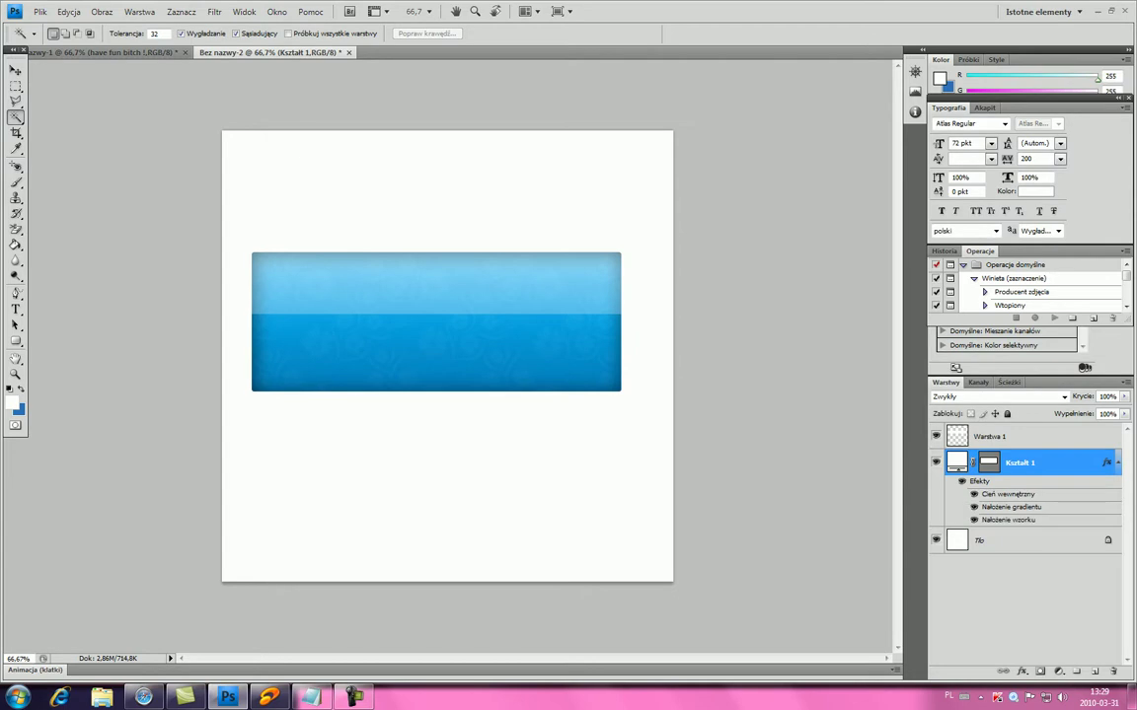
Place the white text "MATEK" in 92 pt Atlas Regular across the blue rectangle
{"action": "key", "text": "t"}
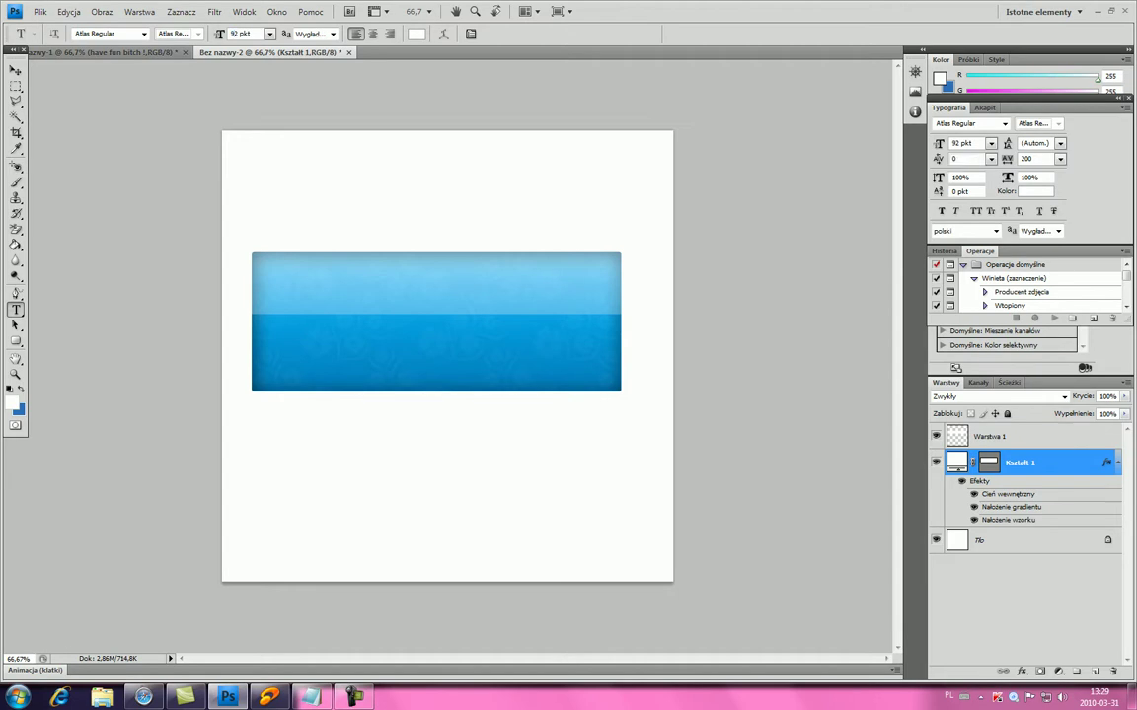
{"action": "left_click", "coordinate": [297, 326]}
{"action": "type", "text": "MATEK"}
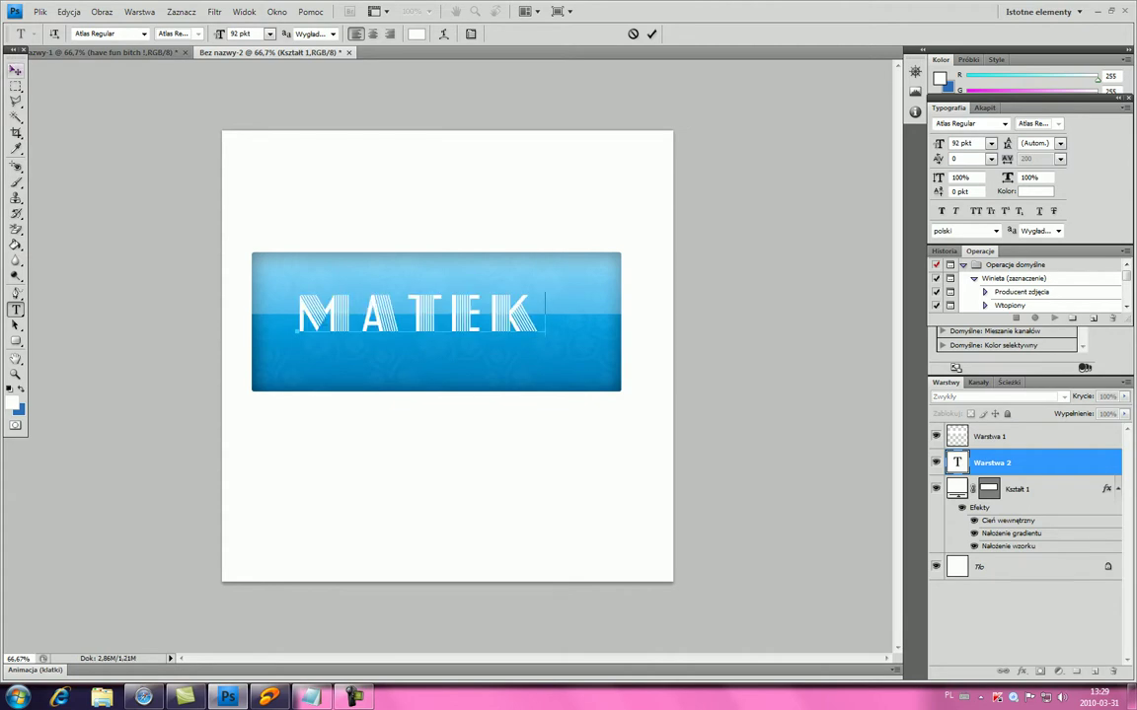
Finish editing the MATEK text and nudge it about 14 pixels right and 3 pixels down with the Move tool
{"action": "left_click", "coordinate": [14, 70]}
{"action": "key", "text": "Down"}
{"action": "key", "text": "Down"}
{"action": "key", "text": "Down"}
{"action": "key", "text": "Right"}
{"action": "key", "text": "Right"}
{"action": "key", "text": "Right"}
{"action": "key", "text": "Right"}
{"action": "key", "text": "Right"}
{"action": "key", "text": "Right"}
{"action": "key", "text": "Right"}
{"action": "key", "text": "Right"}
{"action": "key", "text": "Right"}
{"action": "key", "text": "Right"}
{"action": "key", "text": "Right"}
{"action": "key", "text": "Right"}
{"action": "key", "text": "Right"}
{"action": "key", "text": "Right"}
Place the matek text layer above Warstwa 1 and nudge the text slightly right and down to centre it on the banner
{"action": "left_click", "coordinate": [991, 436]}
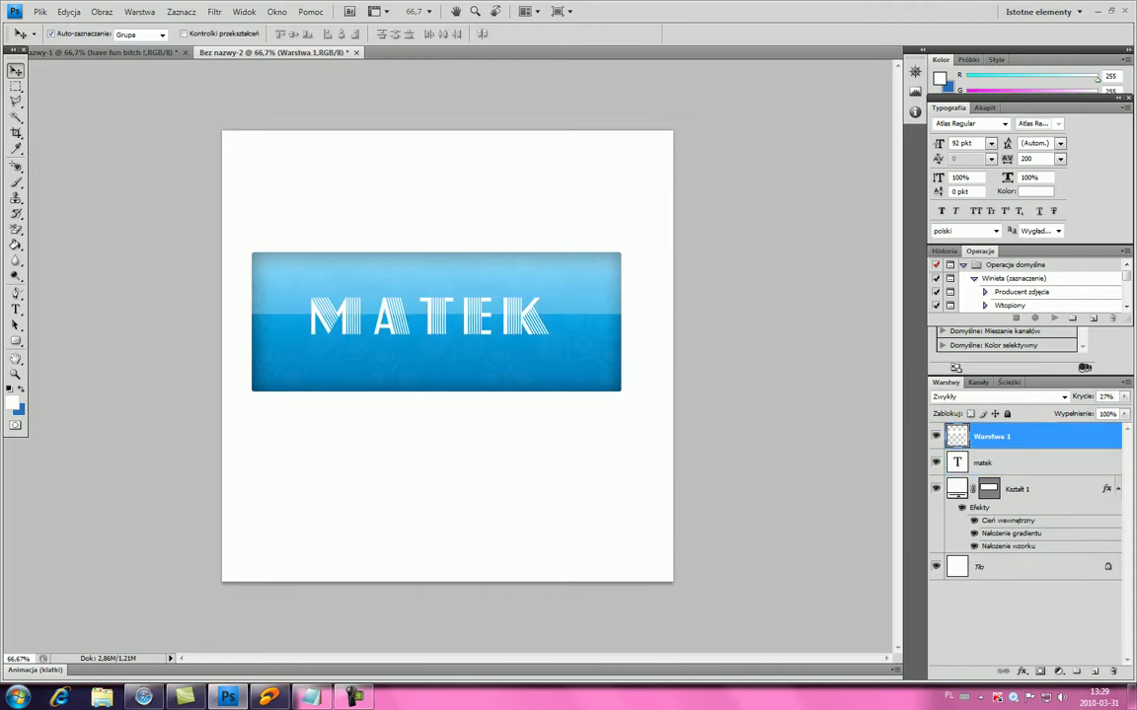
{"action": "left_click_drag", "start_coordinate": [991, 463], "coordinate": [990, 428]}
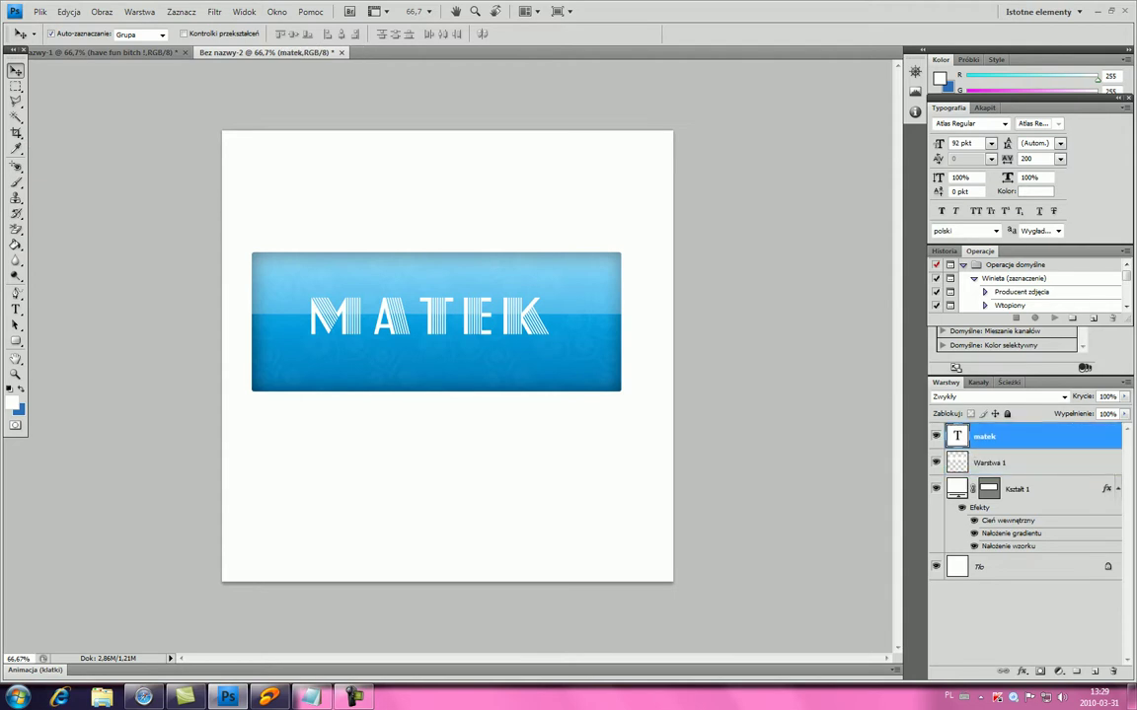
{"action": "key", "text": "shift+Right"}
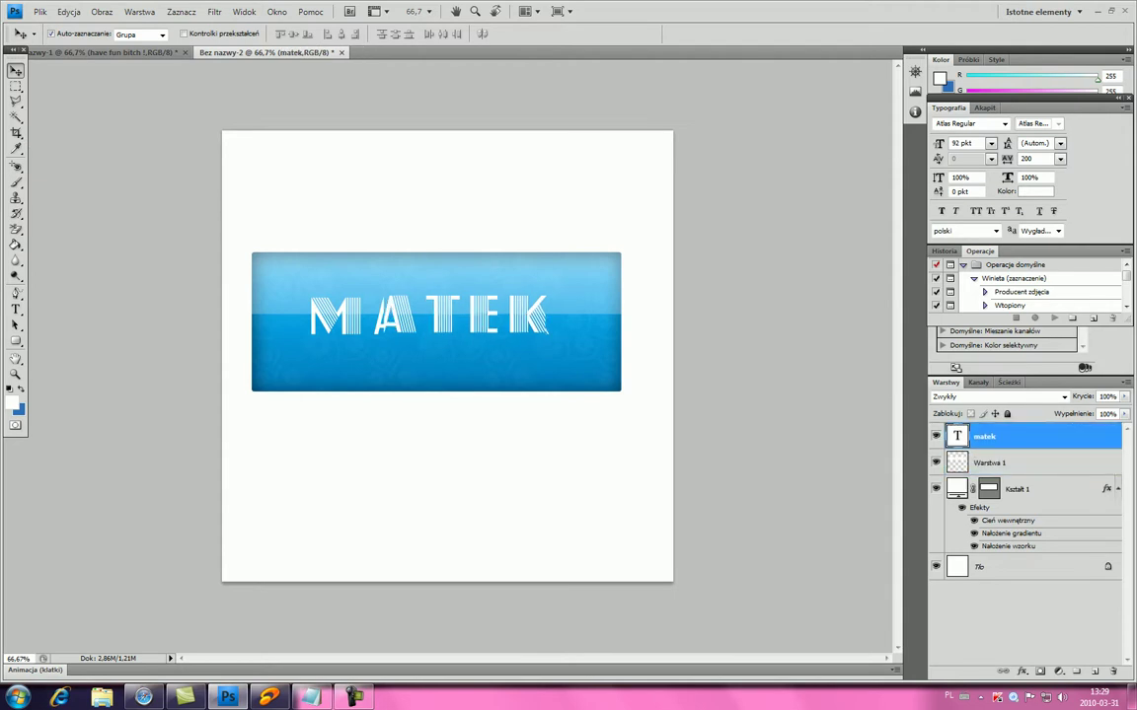
{"action": "key", "text": "shift+Down"}
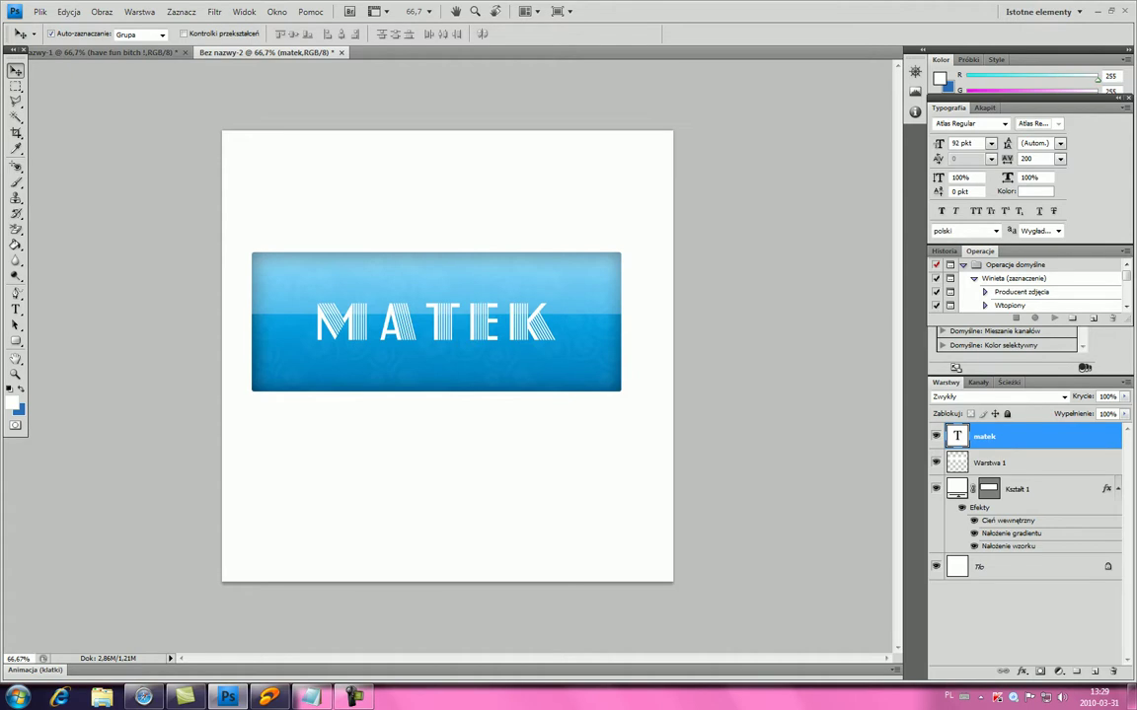
Switch to Notepad and add the line "ZAZNACZASZ WSZYSTKIE WARSTWY I DAJESZ CTRL + A" below the existing notes
{"action": "left_click", "coordinate": [312, 696]}
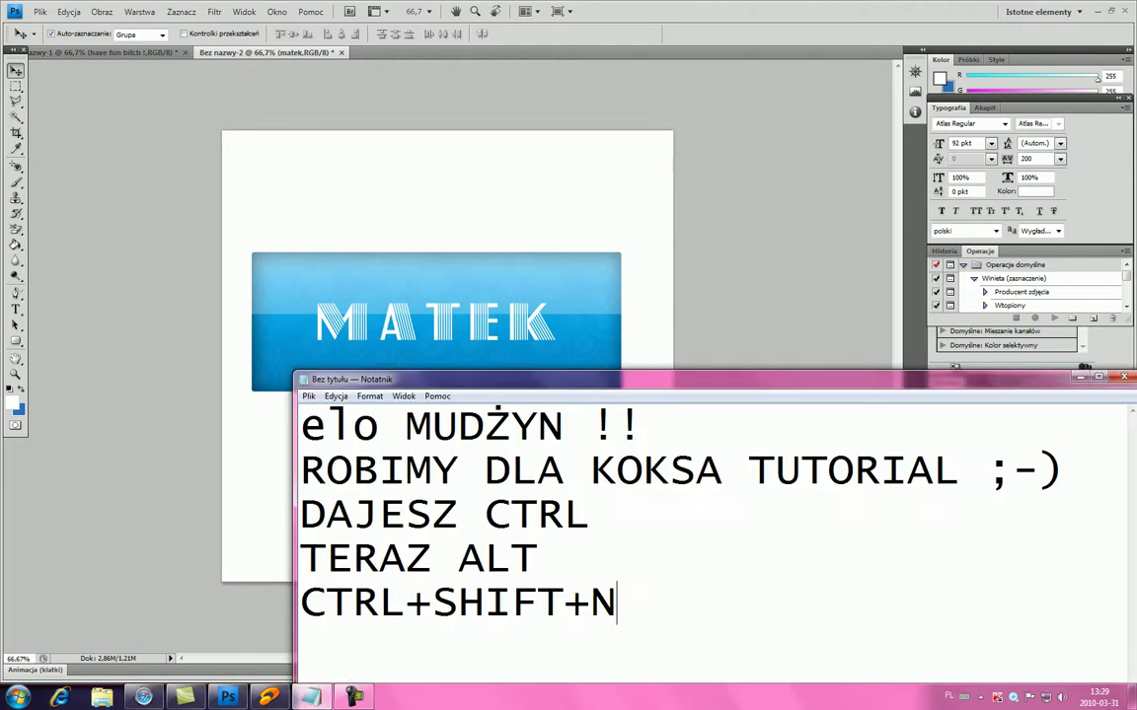
{"action": "type", "text": "ZAZNAC"}
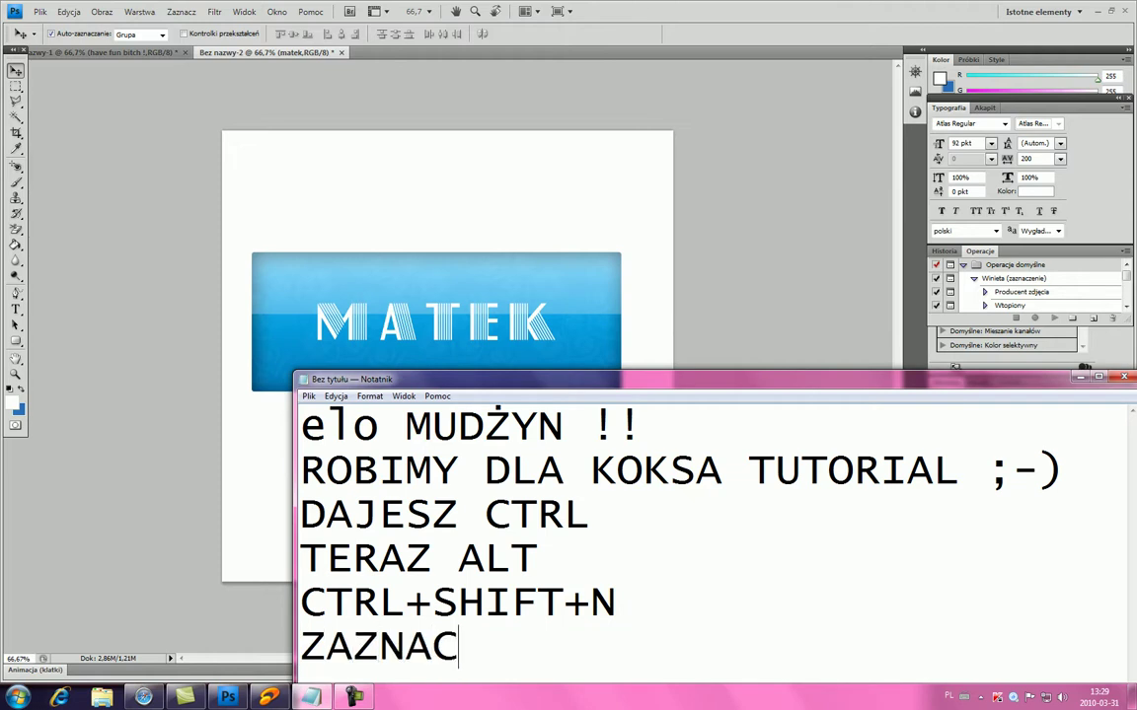
{"action": "type", "text": "ZASZ WSZYST"}
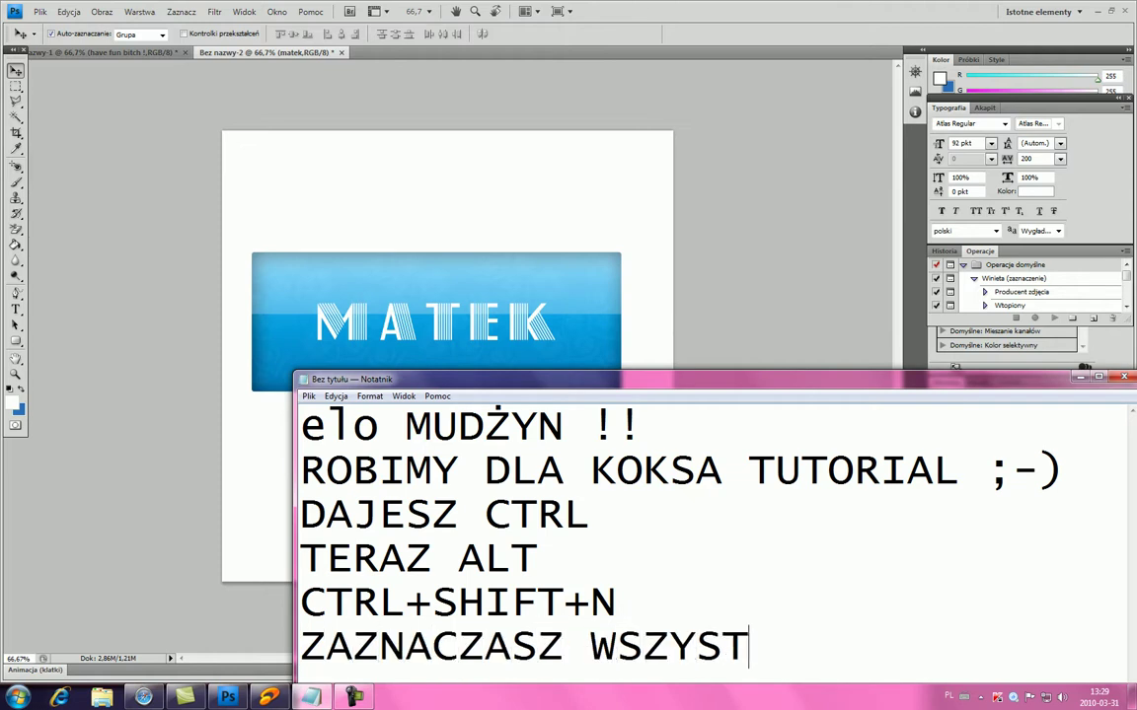
{"action": "type", "text": "KIE WARSTWY I DAJ"}
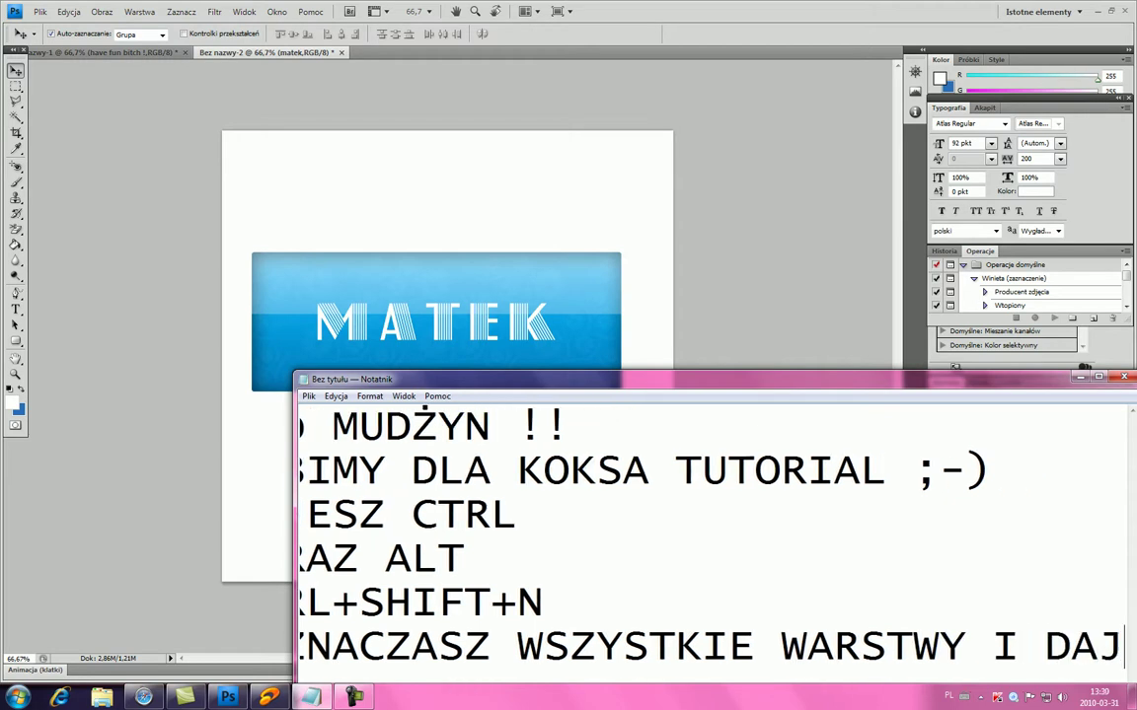
{"action": "type", "text": "ESZ CTR"}
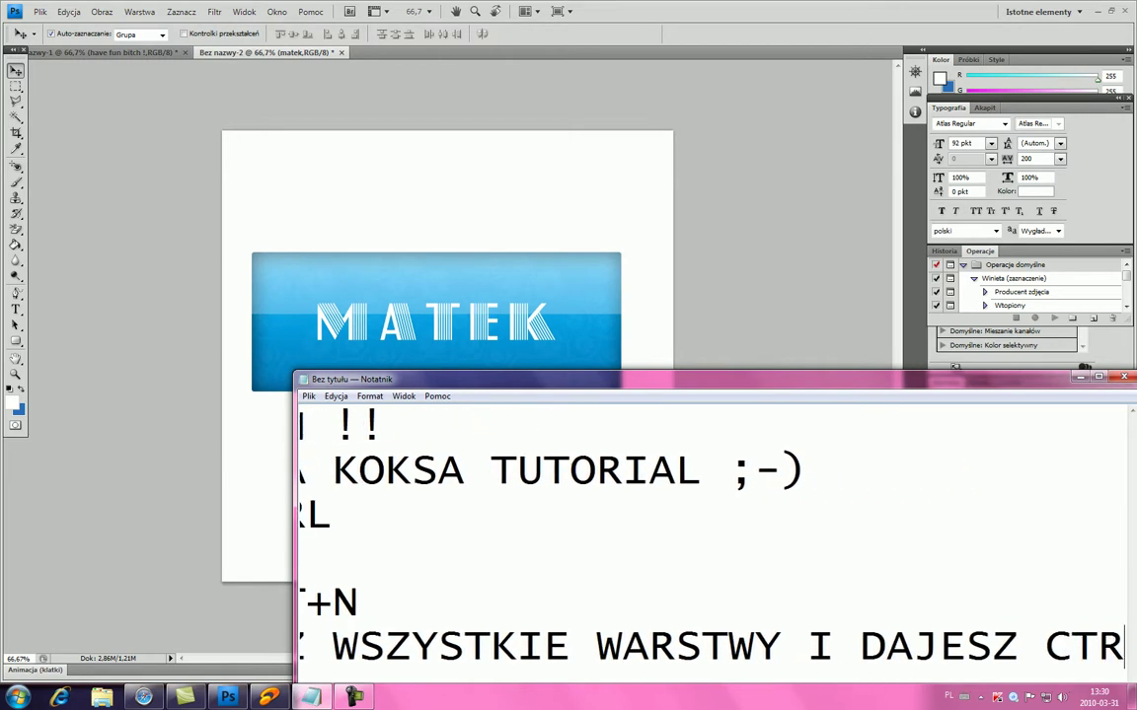
{"action": "type", "text": "L +_"}
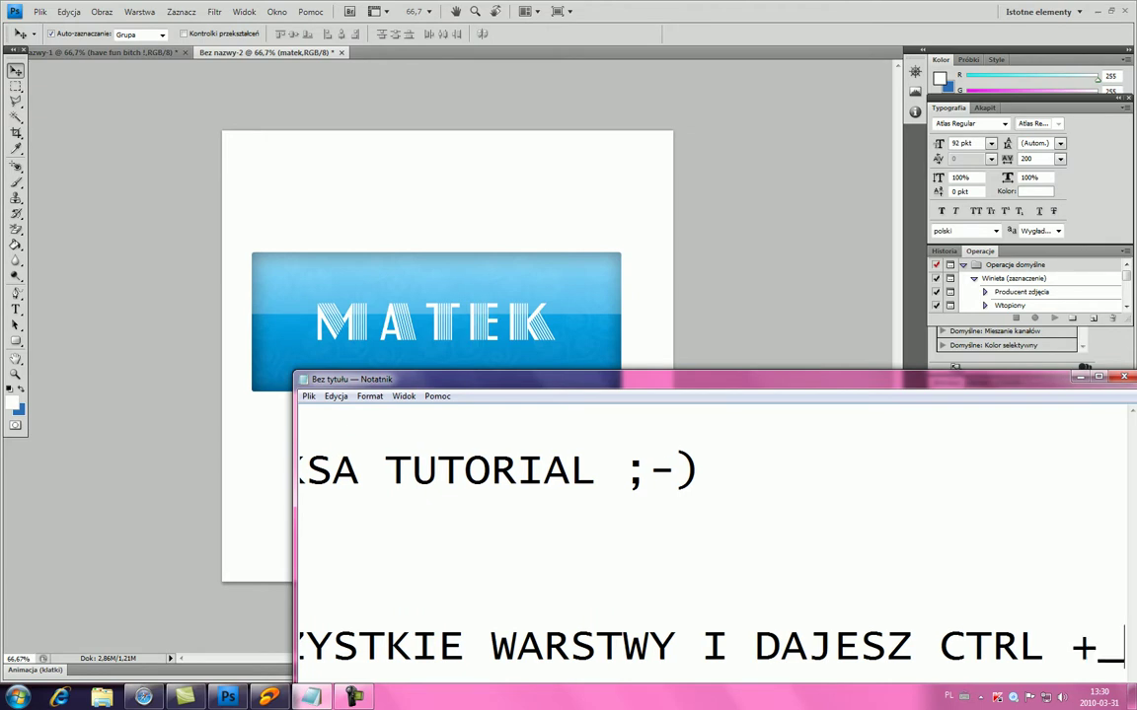
{"action": "key", "text": "BackSpace"}
{"action": "type", "text": "A"}
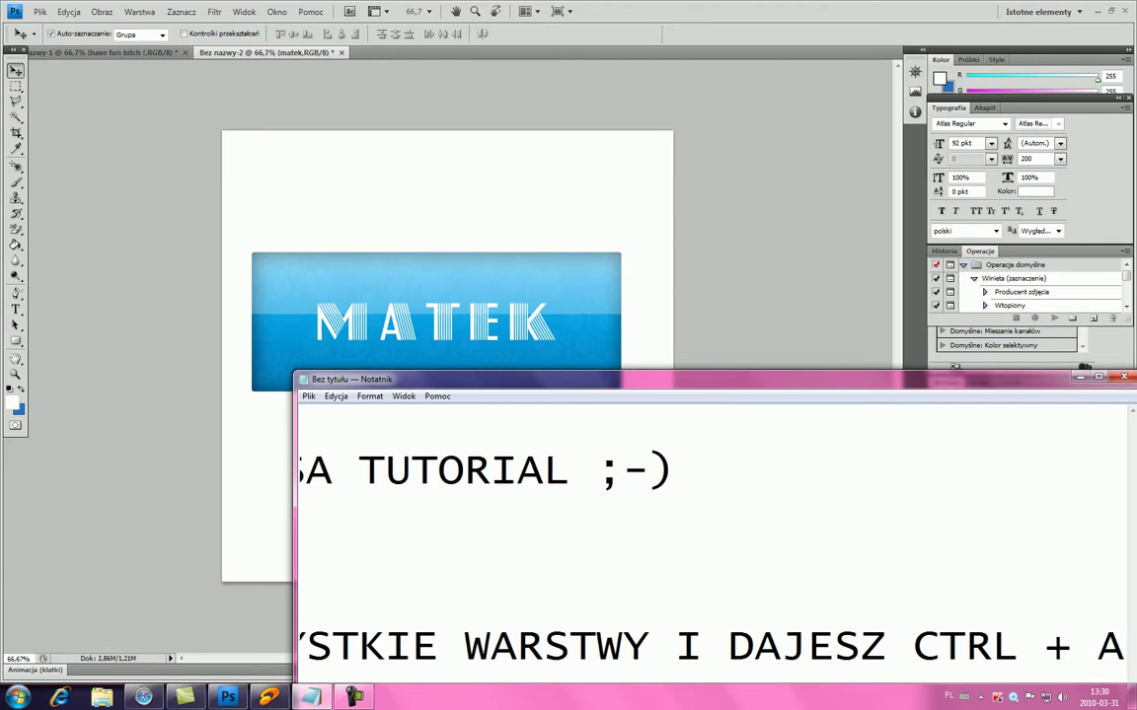
{"action": "key", "text": "Return"}
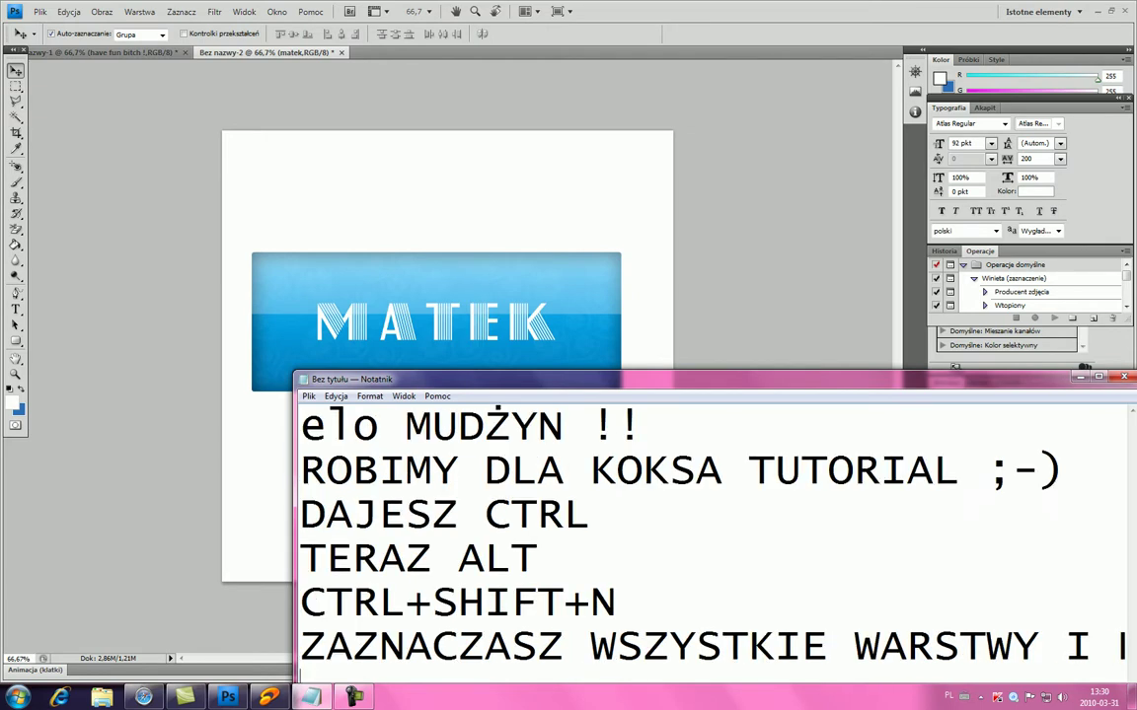
Return to Photoshop and merge the matek, Warstwa 1 and Kształt 1 layers into one layer
{"action": "key", "text": "alt+Tab"}
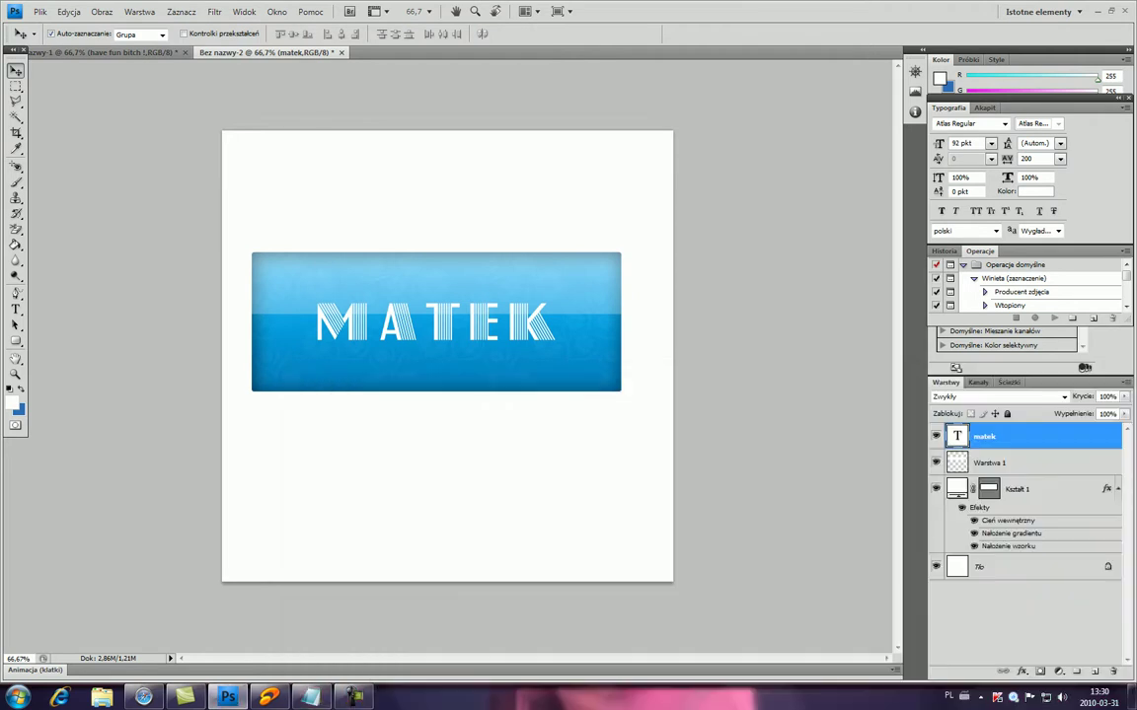
{"action": "left_click", "coordinate": [1020, 490], "text": "ctrl"}
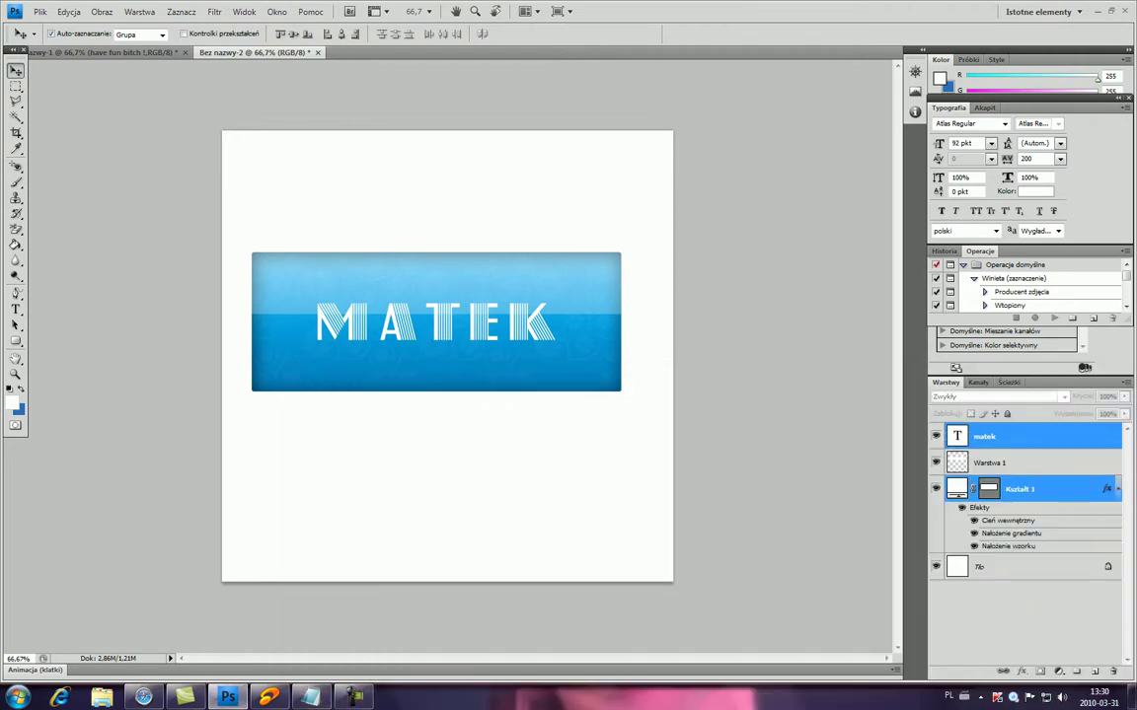
{"action": "left_click", "coordinate": [1021, 463], "text": "ctrl"}
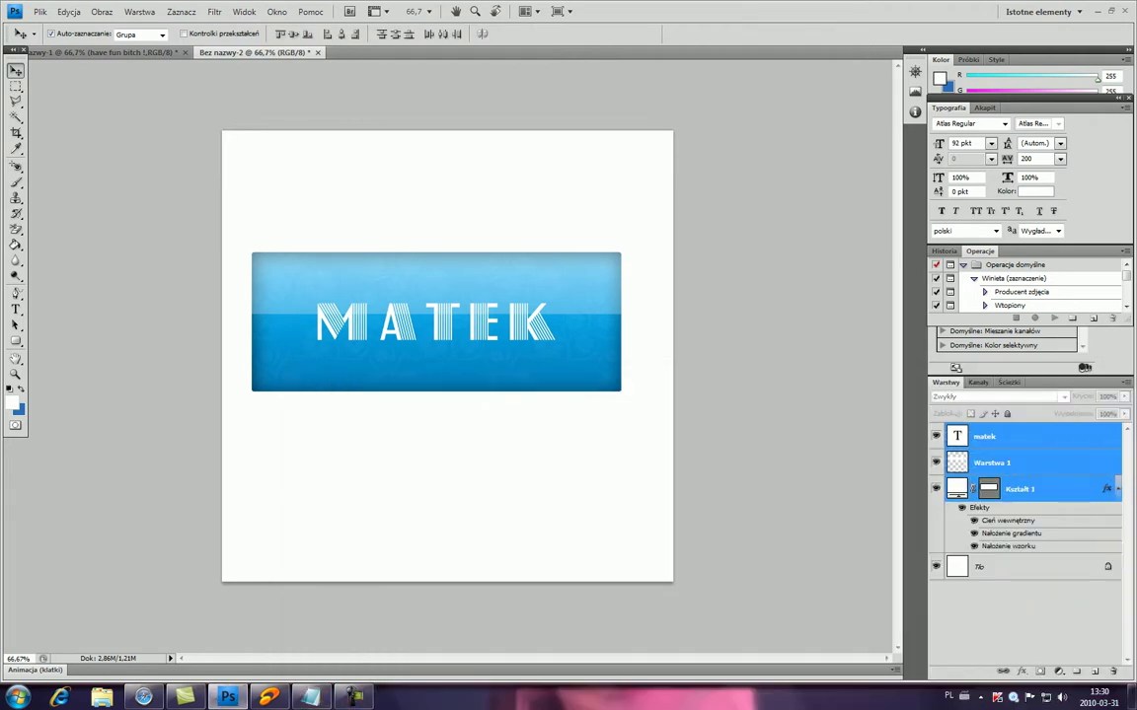
{"action": "key", "text": "ctrl+e"}
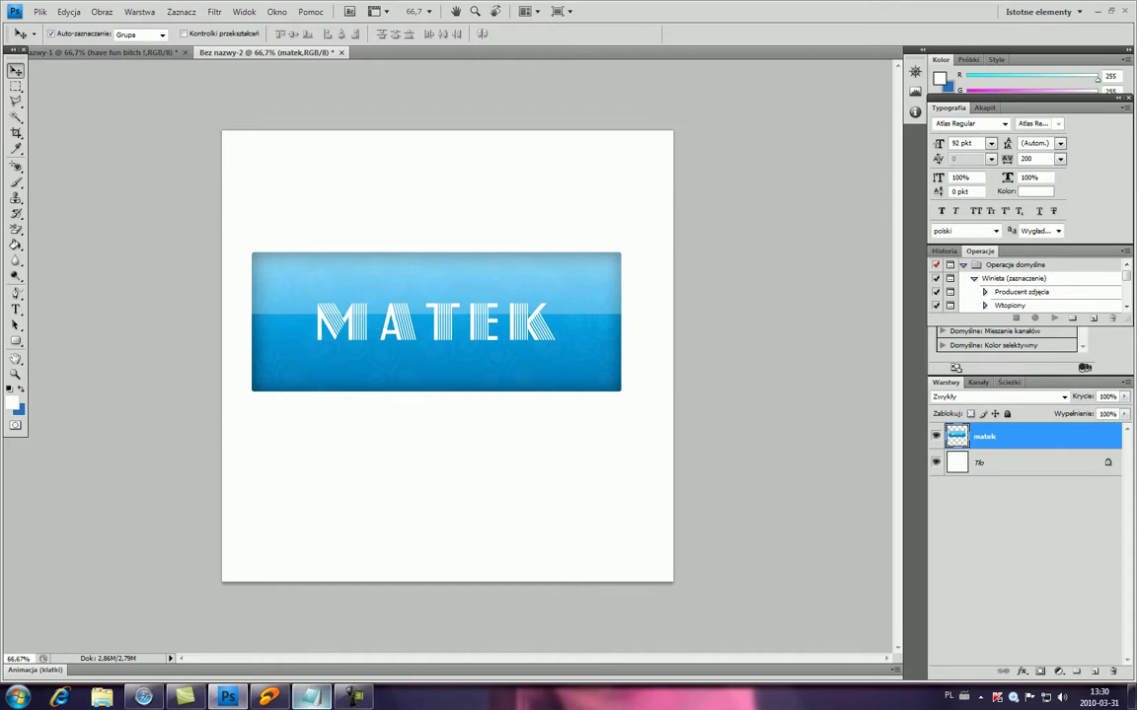
Add the line "CTRL + J" to the Notepad notes, moving the window up to make room for it
{"action": "left_click", "coordinate": [310, 698]}
{"action": "mouse_move", "coordinate": [268, 698]}
{"action": "key", "text": "Return"}
{"action": "type", "text": "CTRL"}
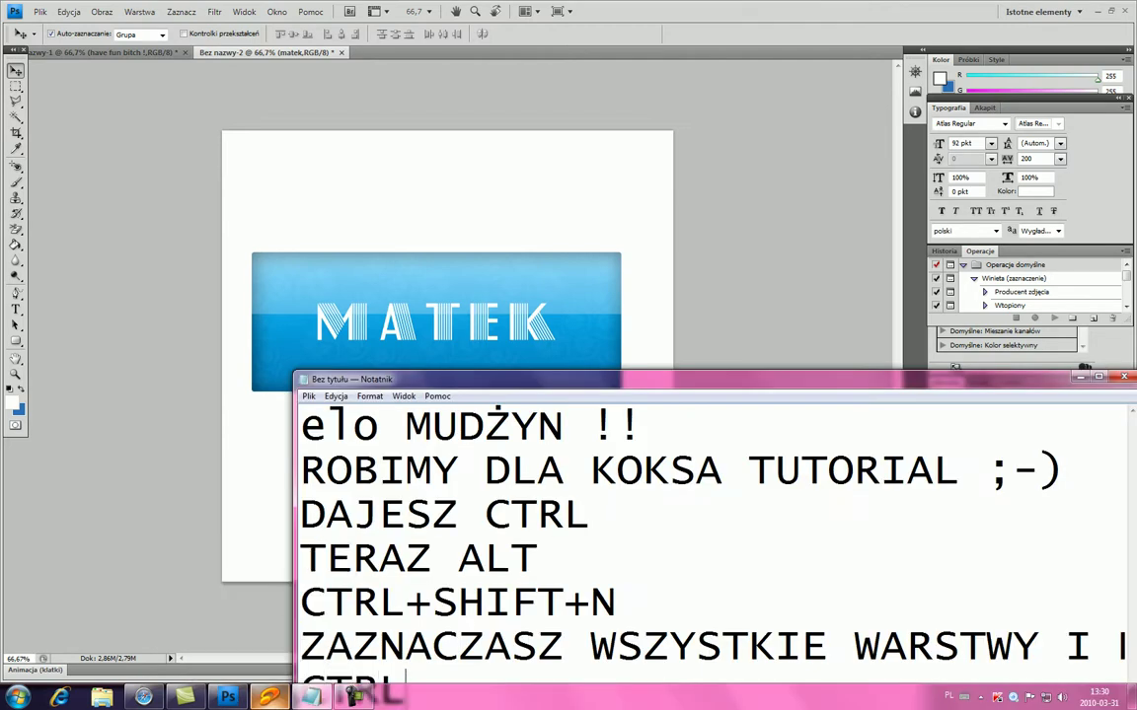
{"action": "left_click_drag", "start_coordinate": [513, 379], "coordinate": [520, 286]}
{"action": "type", "text": "+ J"}
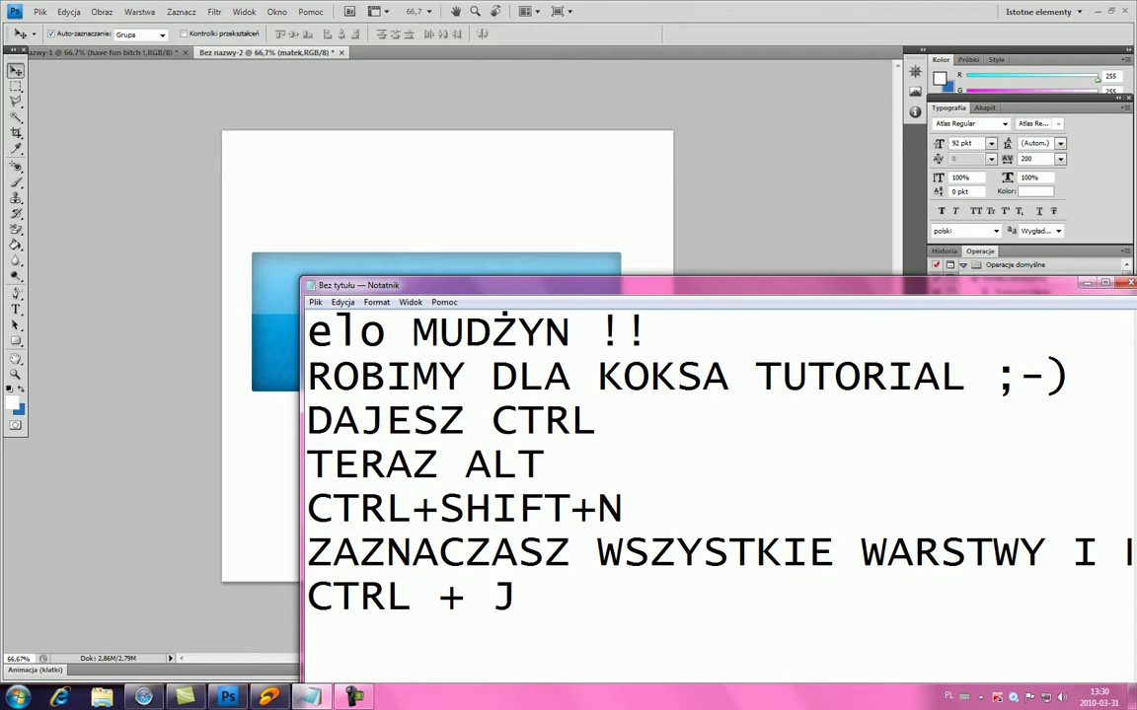
Duplicate the merged matek layer in Photoshop and add the line "CTRL+T" to the Notepad notes
{"action": "key", "text": "alt+Tab"}
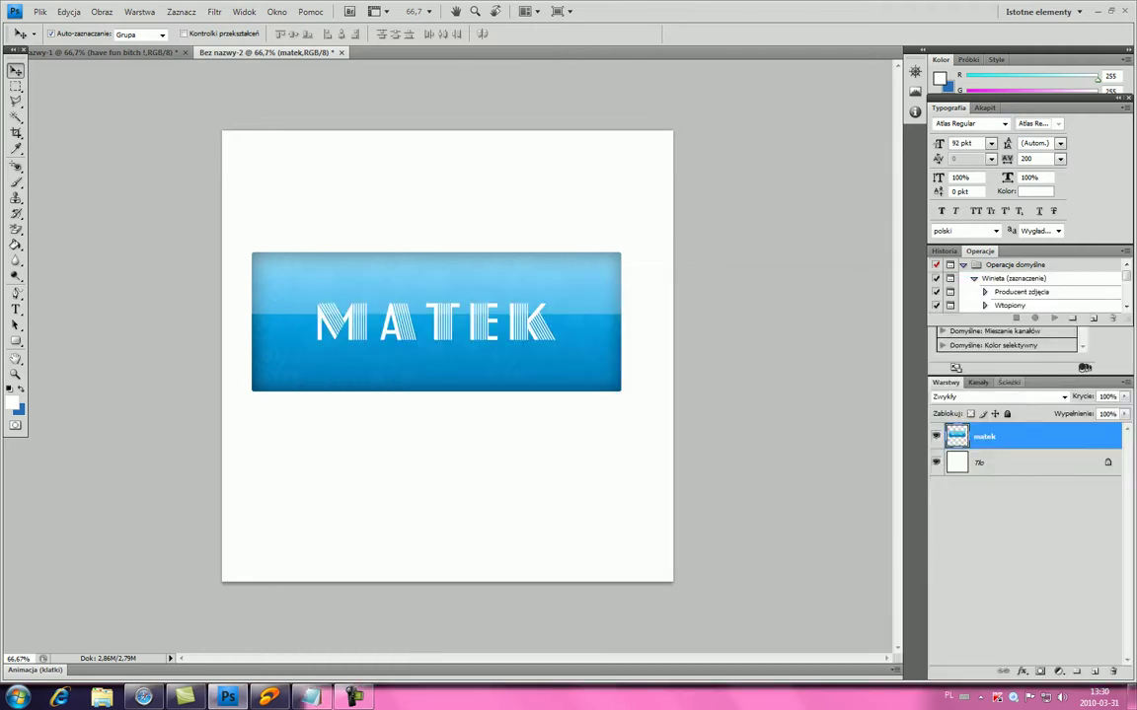
{"action": "key", "text": "ctrl+j"}
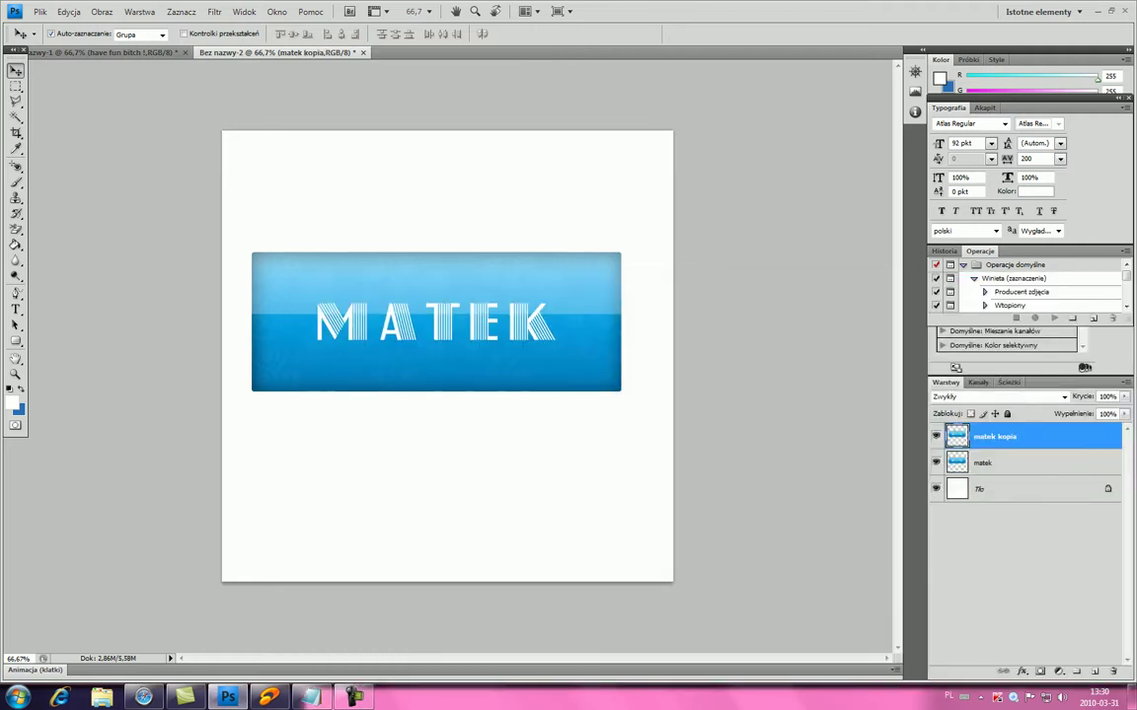
{"action": "key", "text": "alt+Tab"}
{"action": "key", "text": "Return"}
{"action": "type", "text": "C"}
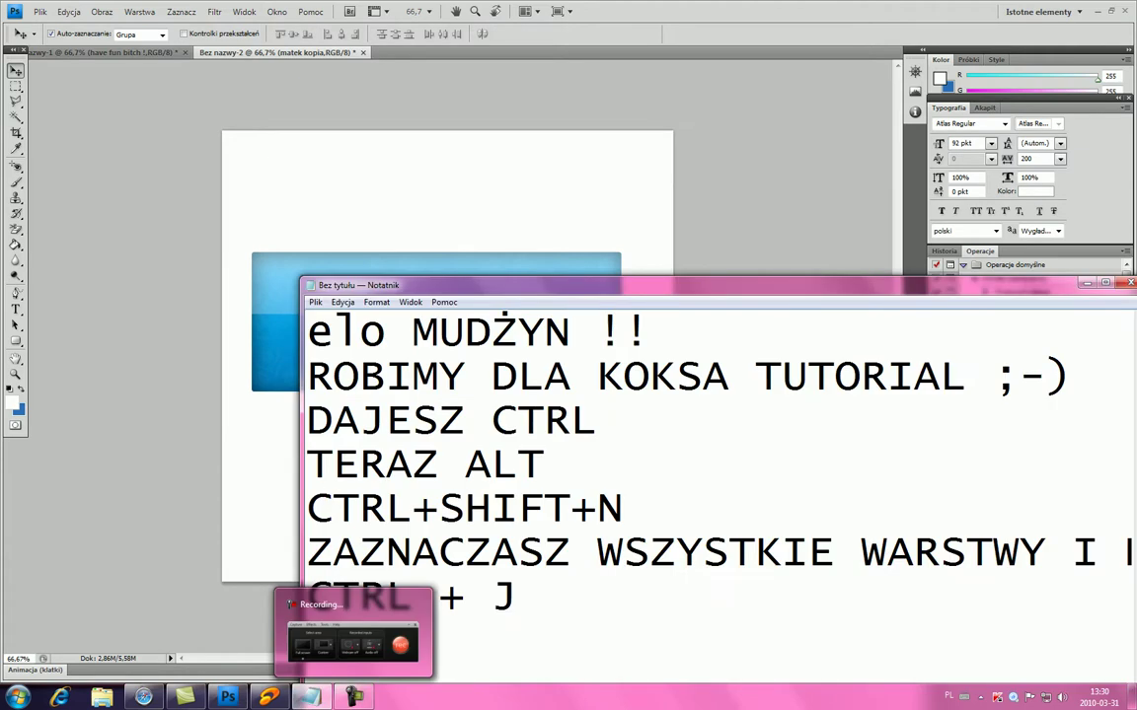
{"action": "type", "text": "TRL+T"}
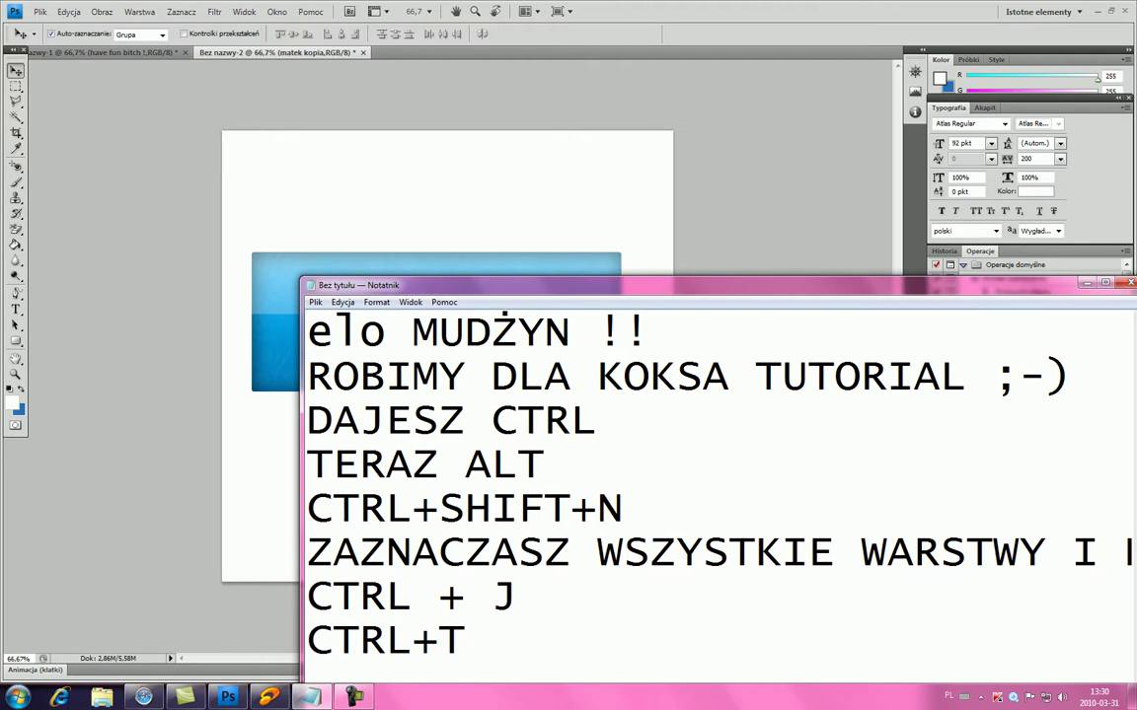
In Photoshop, free transform matek kopia into a vertically flipped reflection directly below the banner, at about 89% height, and apply it
{"action": "key", "text": "alt+Tab"}
{"action": "key", "text": "ctrl+t"}
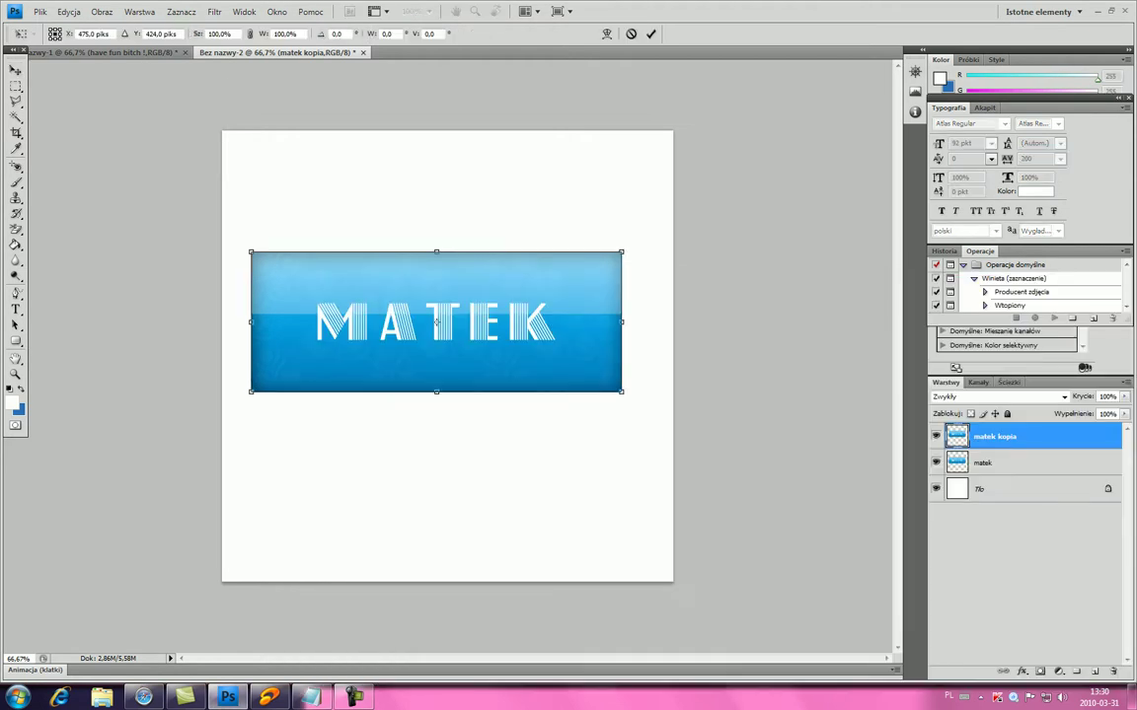
{"action": "left_click_drag", "start_coordinate": [436, 252], "coordinate": [436, 515]}
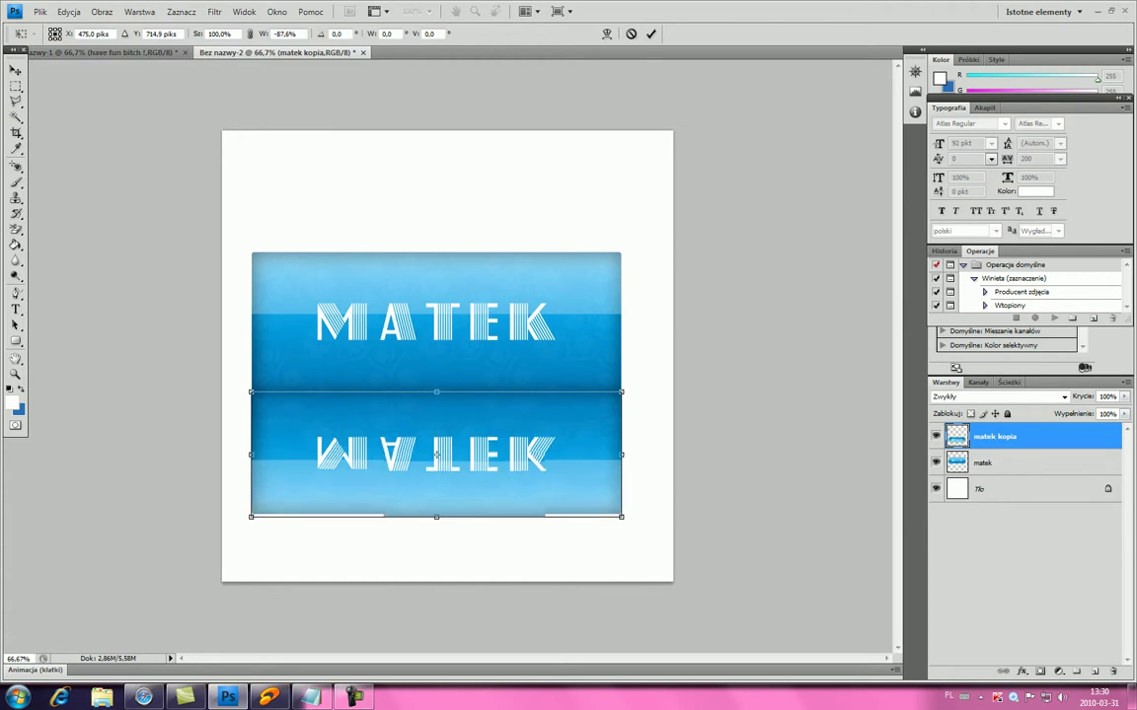
{"action": "key", "text": "v"}
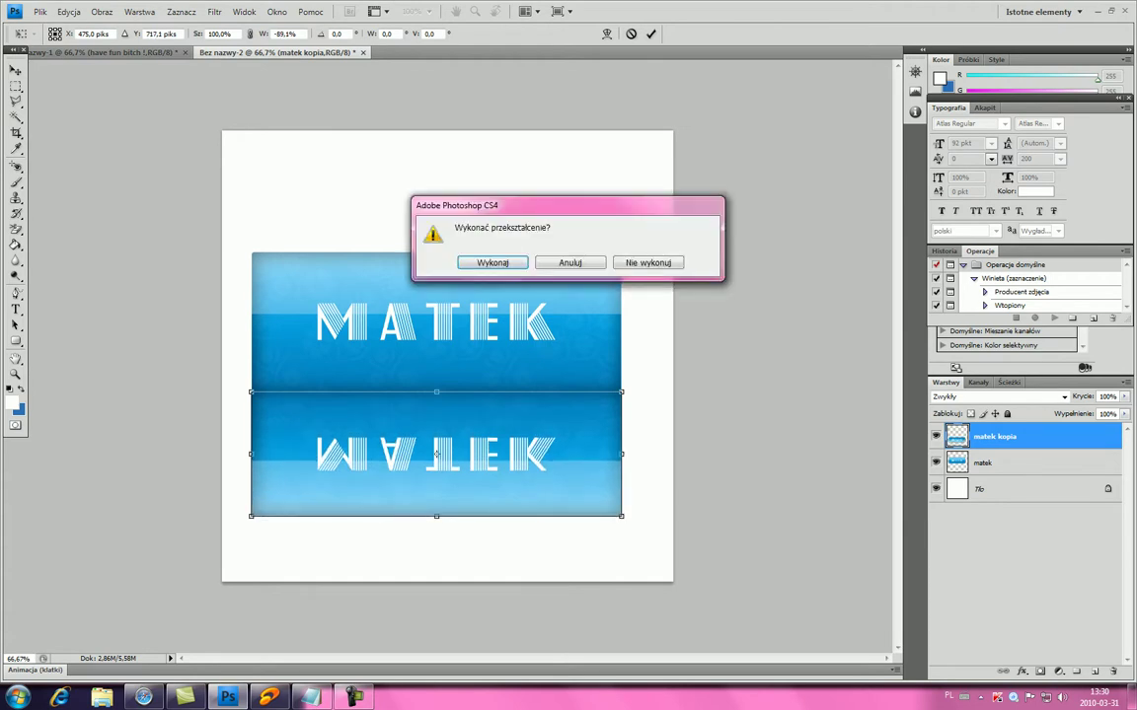
{"action": "key", "text": "Return"}
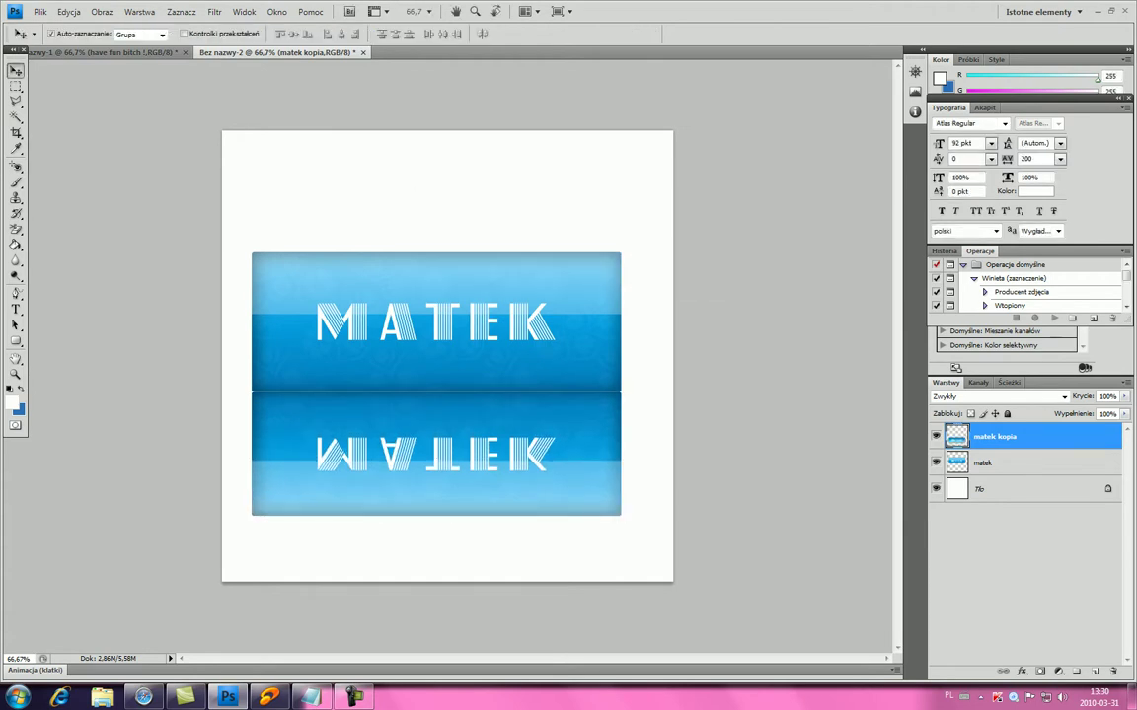
Load the outline of matek kopia as a selection and fade the reflection upward from its lower edge with white-to-transparent gradients
{"action": "left_click", "coordinate": [957, 436], "text": "ctrl"}
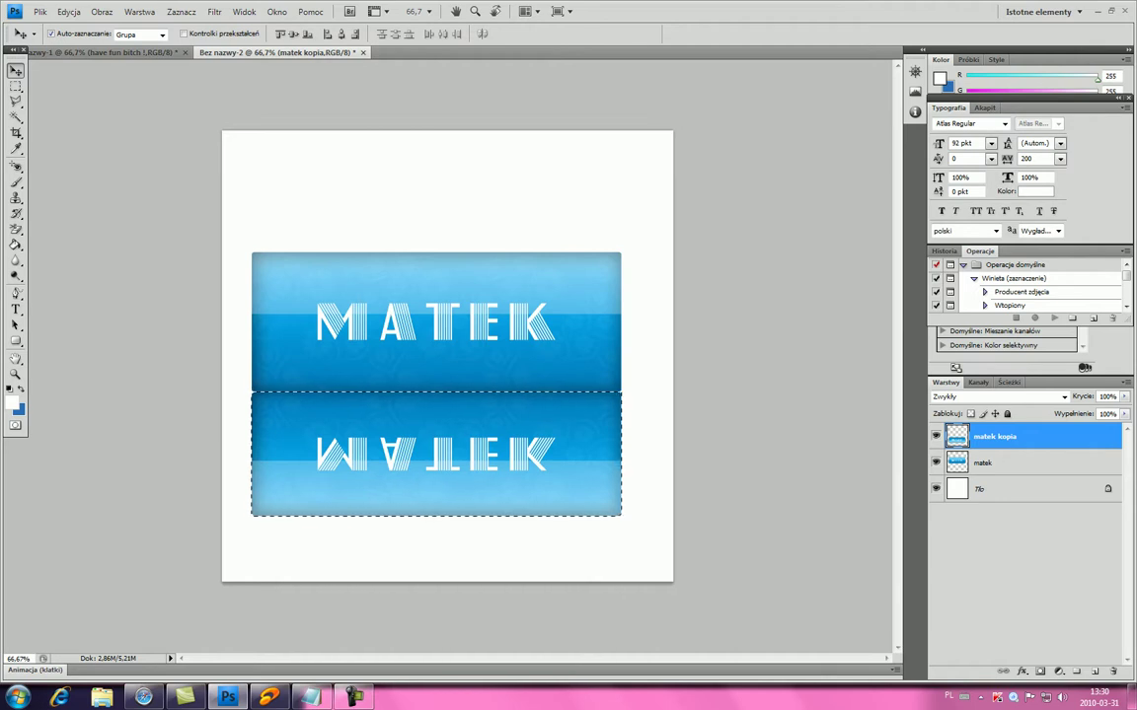
{"action": "right_click", "coordinate": [16, 245]}
{"action": "left_click", "coordinate": [73, 245]}
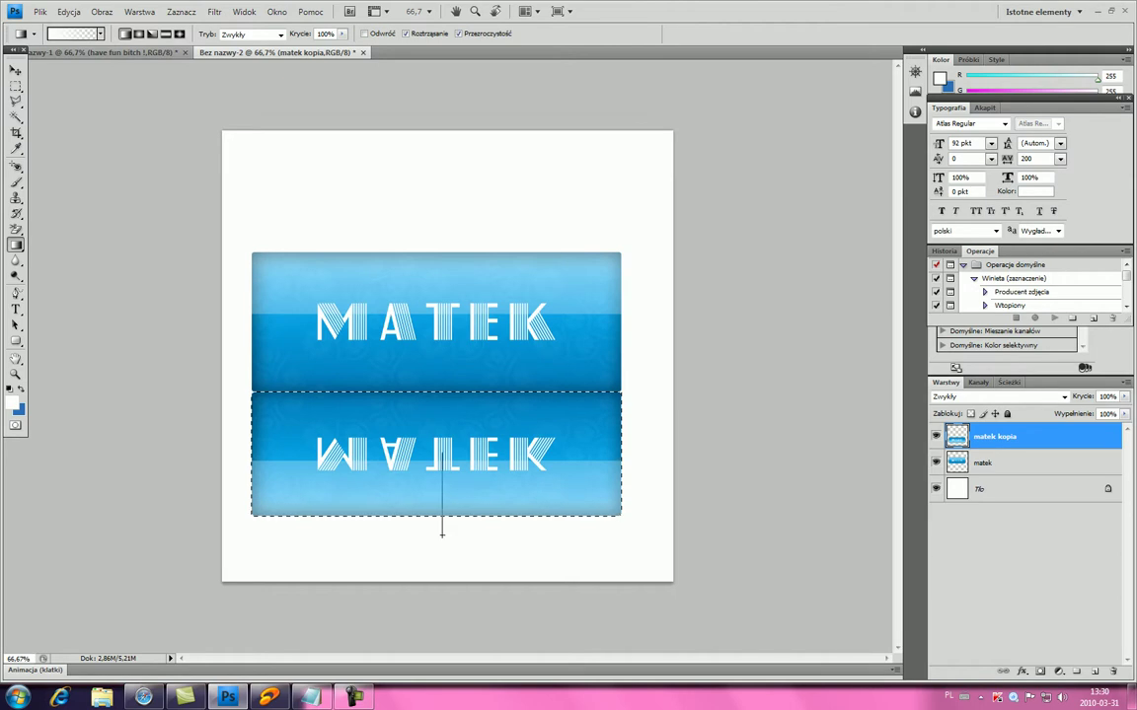
{"action": "left_click_drag", "start_coordinate": [436, 527], "coordinate": [437, 340]}
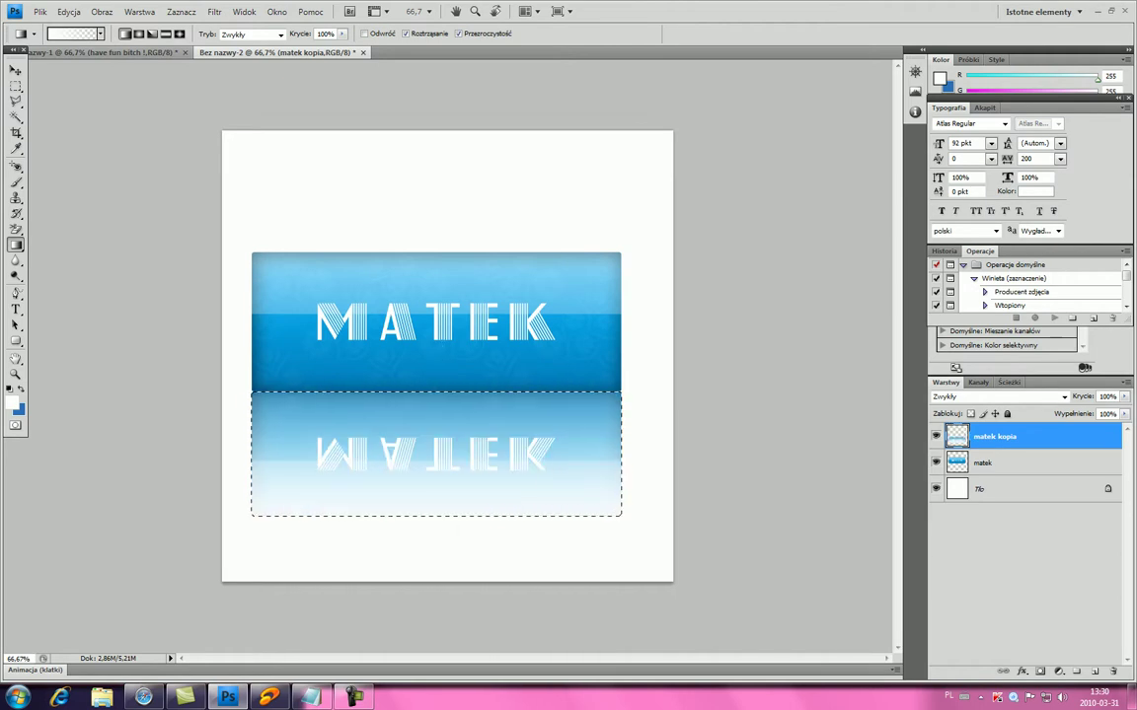
{"action": "left_click_drag", "start_coordinate": [444, 547], "coordinate": [444, 548]}
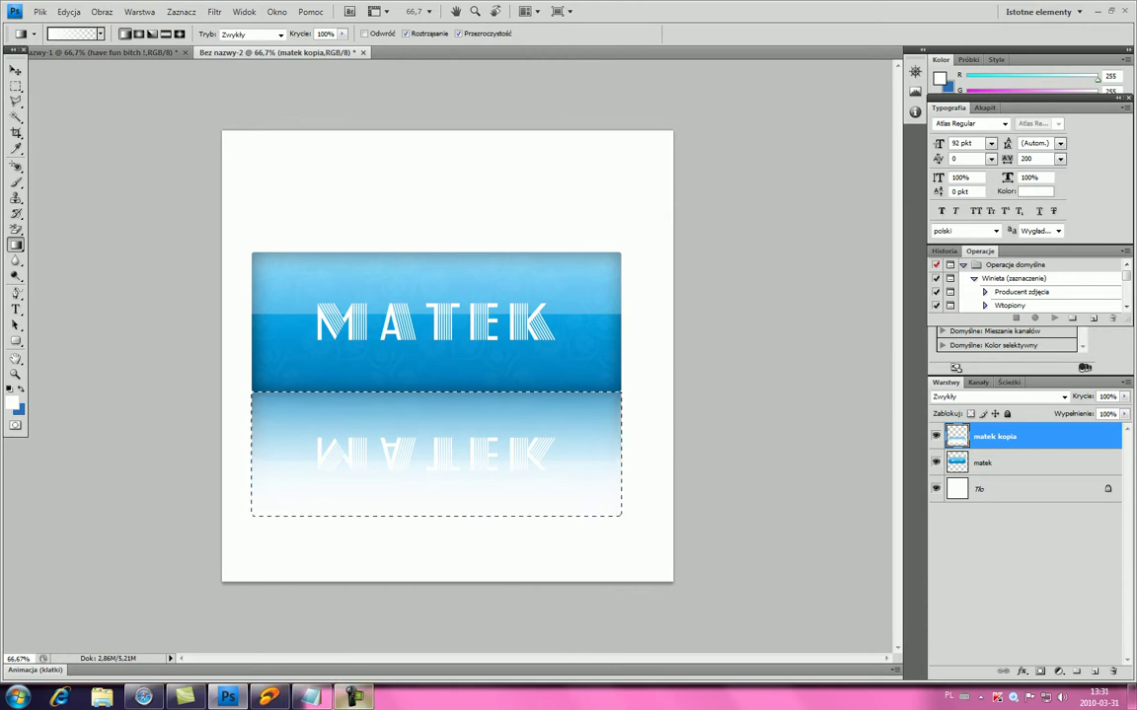
Invert the selection around the reflection and deselect everything
{"action": "key", "text": "ctrl+d"}
{"action": "key", "text": "ctrl+z"}
{"action": "key", "text": "w"}
{"action": "key", "text": "ctrl+shift+i"}
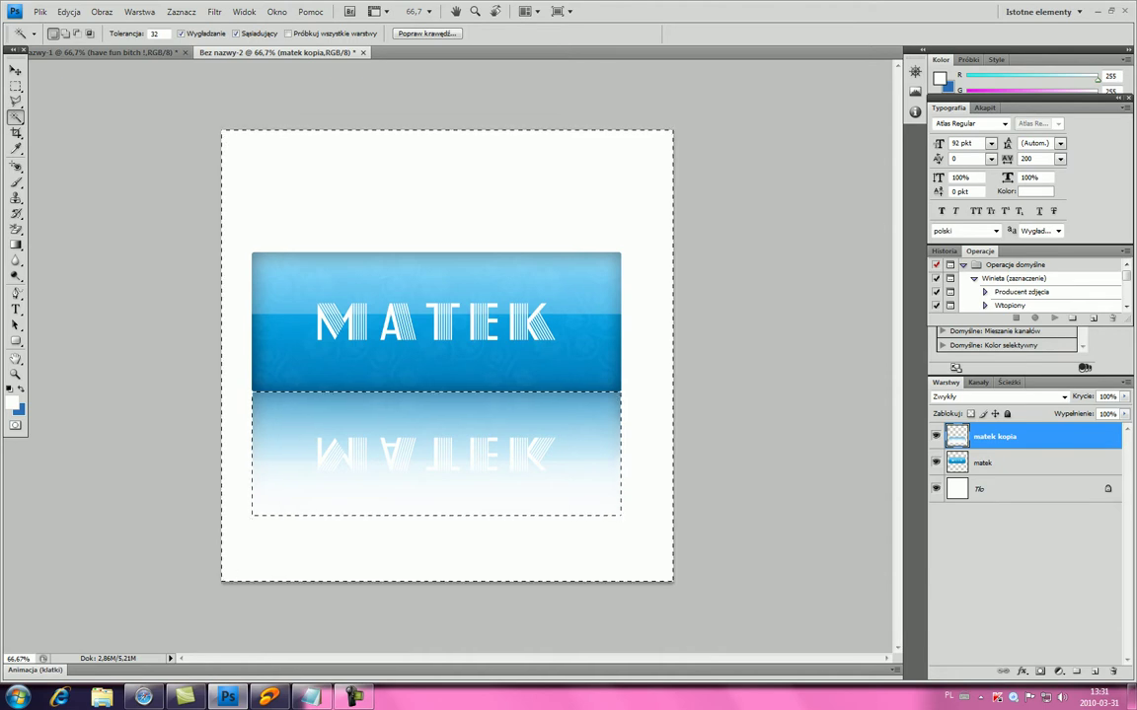
{"action": "key", "text": "ctrl+d"}
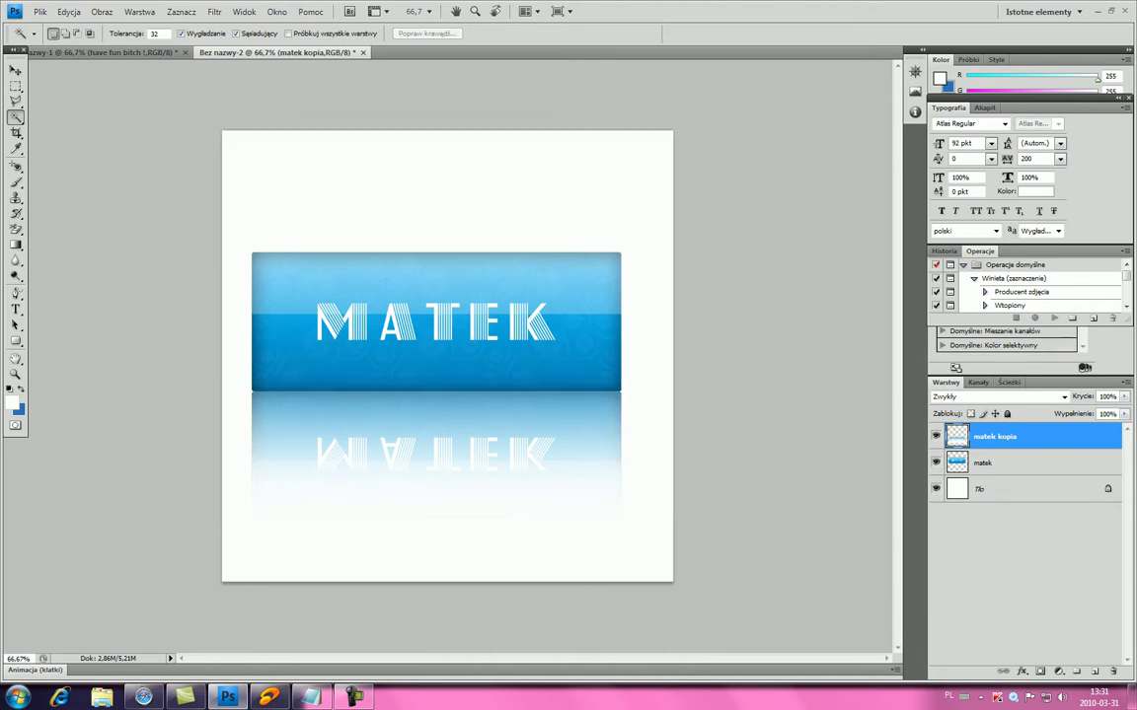
Add a two-line text with "fun" and "bitch" in 92 pt Atlas Regular above the banner and change its colour
{"action": "key", "text": "t"}
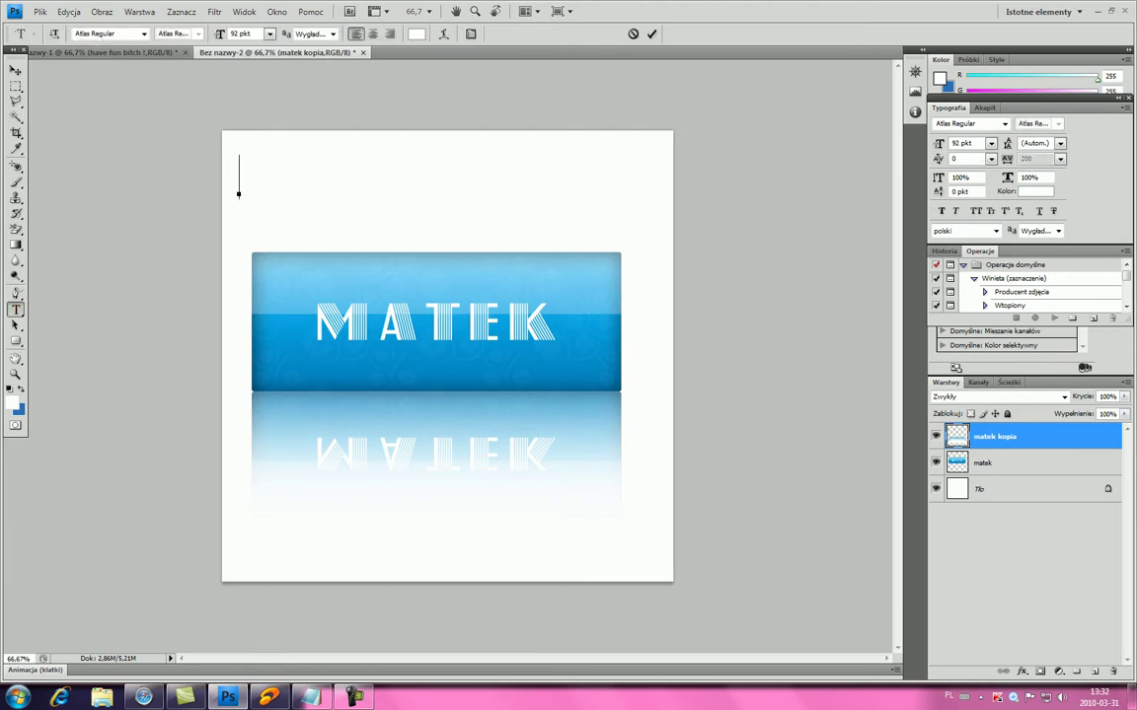
{"action": "left_click", "coordinate": [238, 194]}
{"action": "type", "text": "mate"}
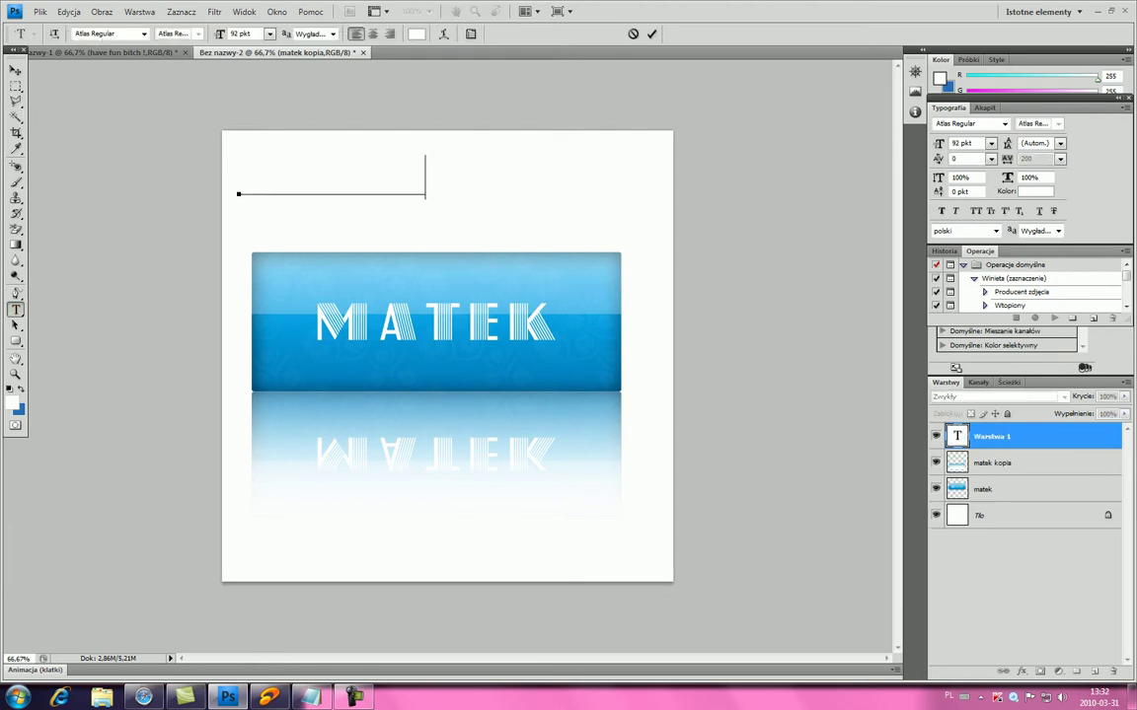
{"action": "type", "text": " fun"}
{"action": "key", "text": "Return"}
{"action": "type", "text": "bitch"}
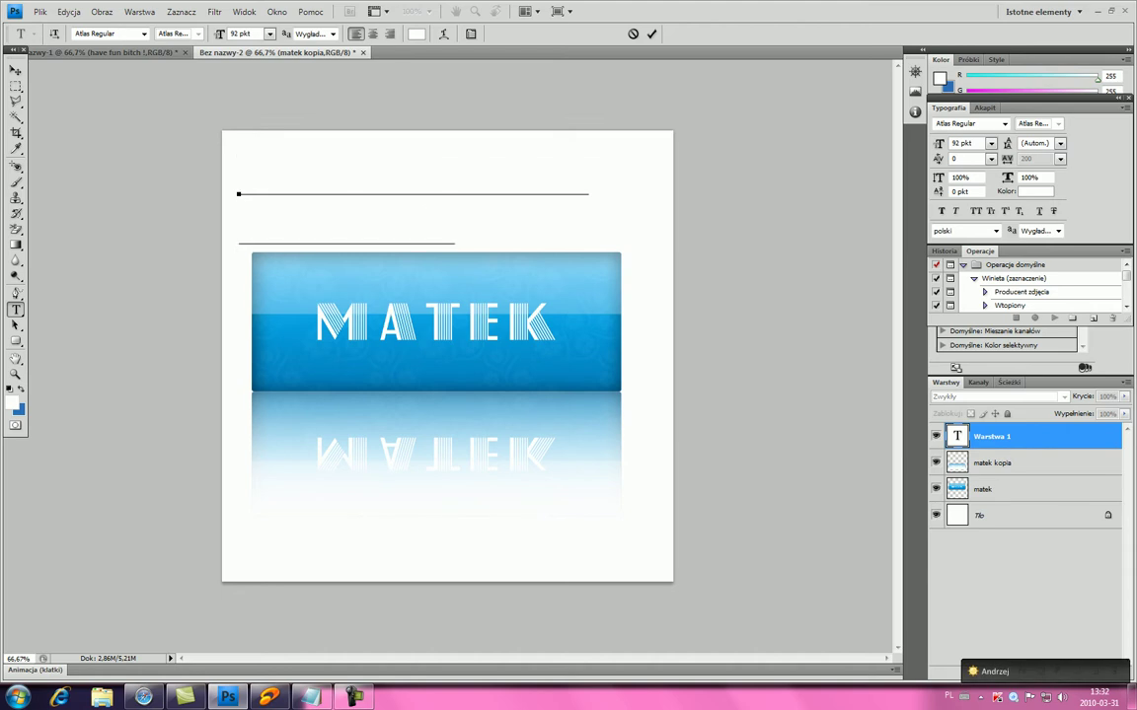
{"action": "key", "text": "ctrl+a"}
{"action": "left_click", "coordinate": [989, 78]}
{"action": "left_click", "coordinate": [15, 70]}
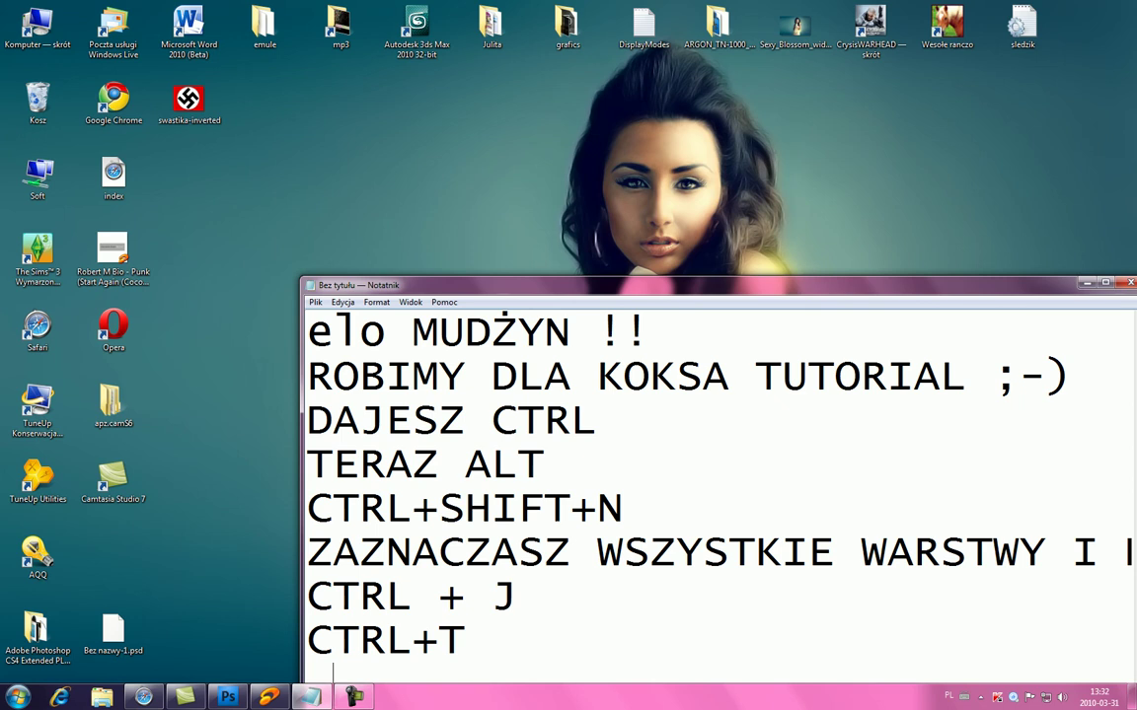
Move the Notepad window up on the desktop and end the tutorial notes with ";-)"
{"action": "left_click_drag", "start_coordinate": [378, 285], "coordinate": [352, 183]}
{"action": "type", "text": ";-)"}
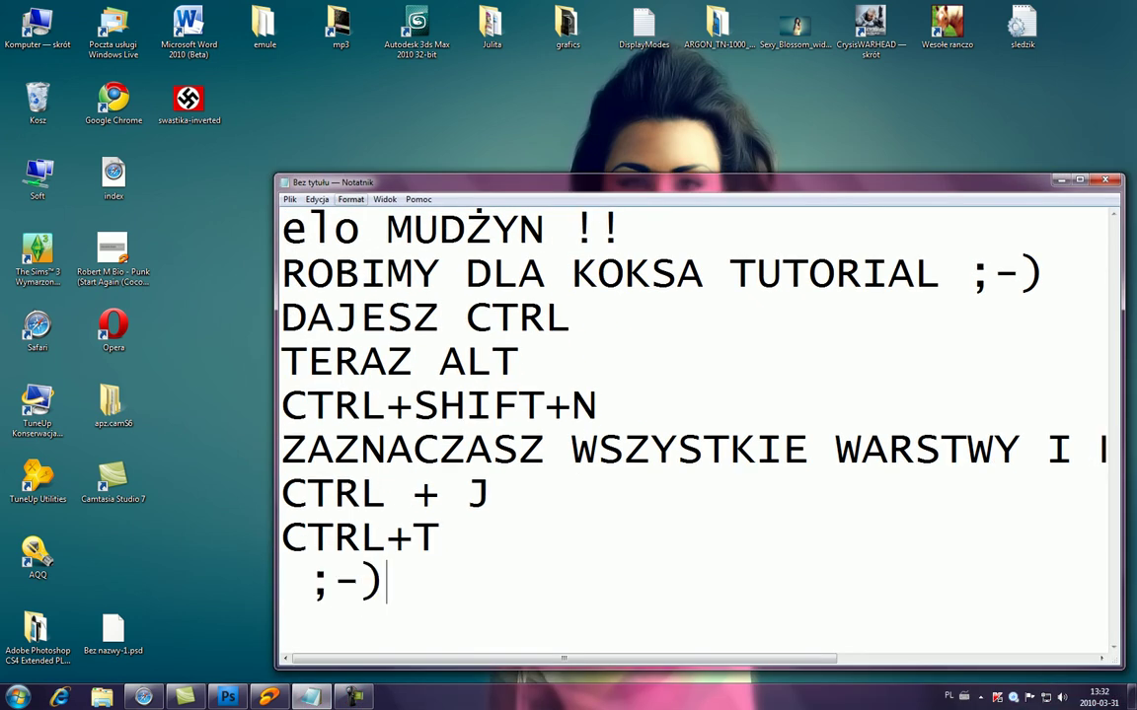
{"action": "left_click", "coordinate": [354, 697]}
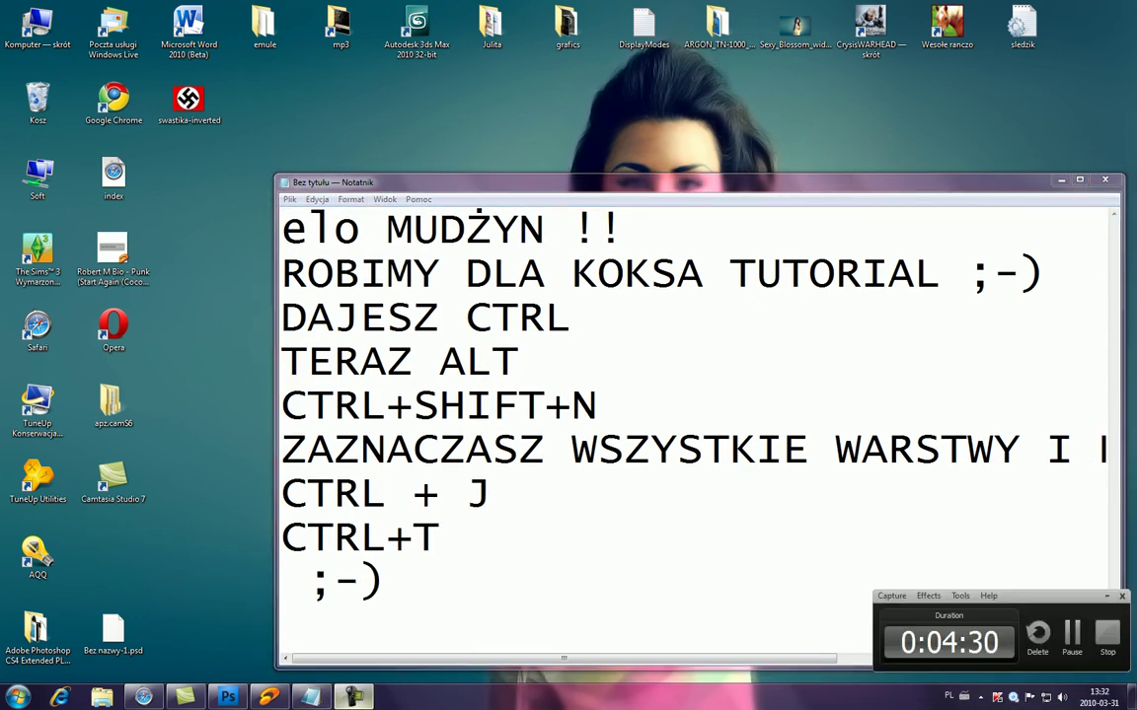